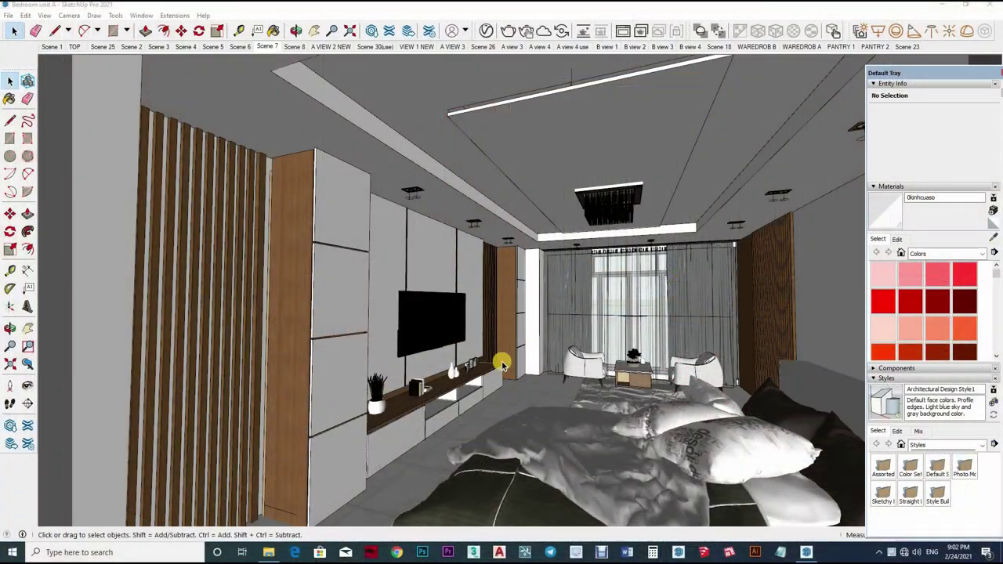
# Orbit the camera in toward the TV wall.
pyautogui.moveTo(508, 310)
pyautogui.mouseDown(button='middle')
pyautogui.moveTo(576, 354)
pyautogui.moveTo(541, 157)
pyautogui.mouseUp(button='middle')
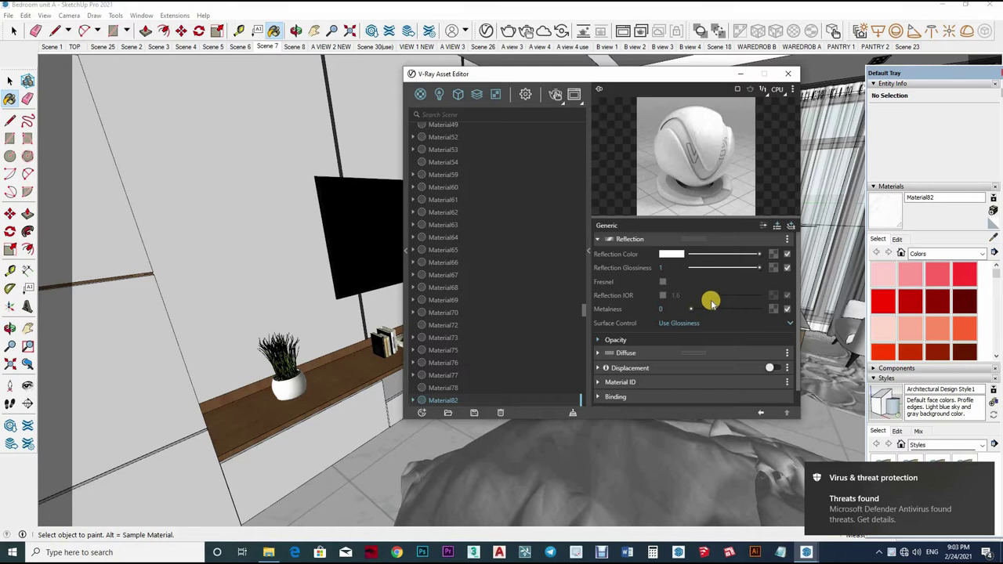
# Expand Material82's Diffuse settings and set its reflection glossiness to 0.85.
pyautogui.scroll(-1, 719, 330)
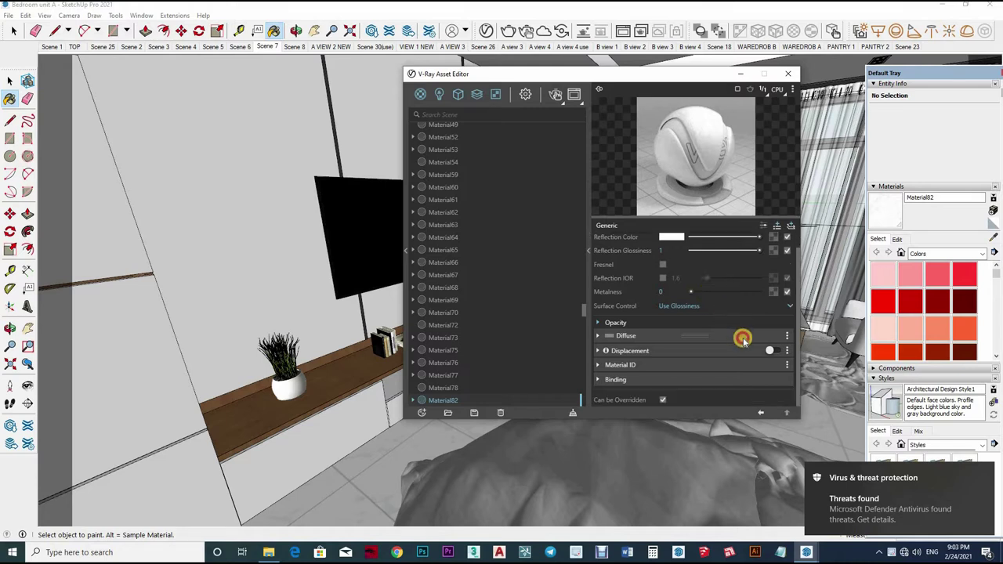
pyautogui.click(772, 333)
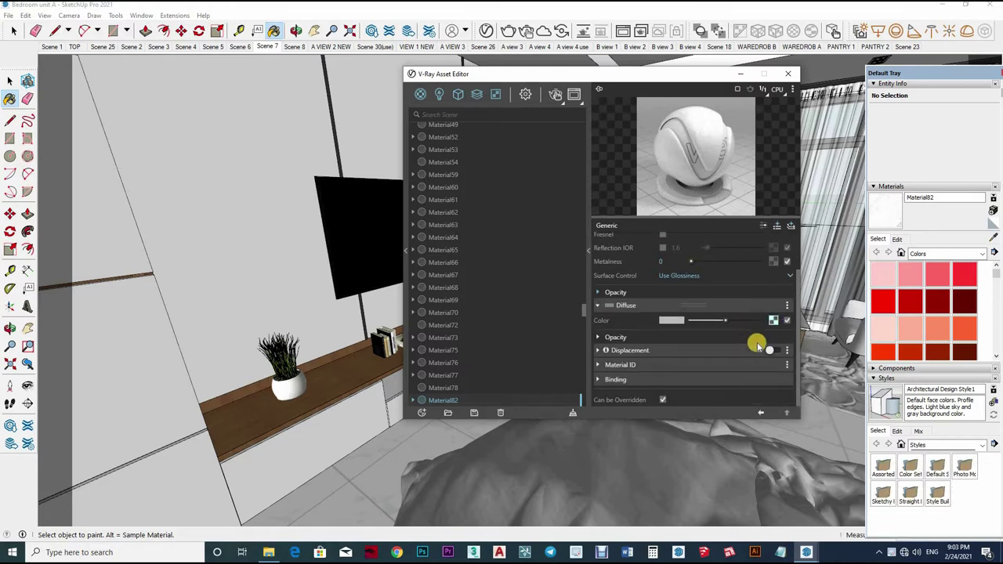
pyautogui.rightClick(772, 321)
pyautogui.click(713, 364)
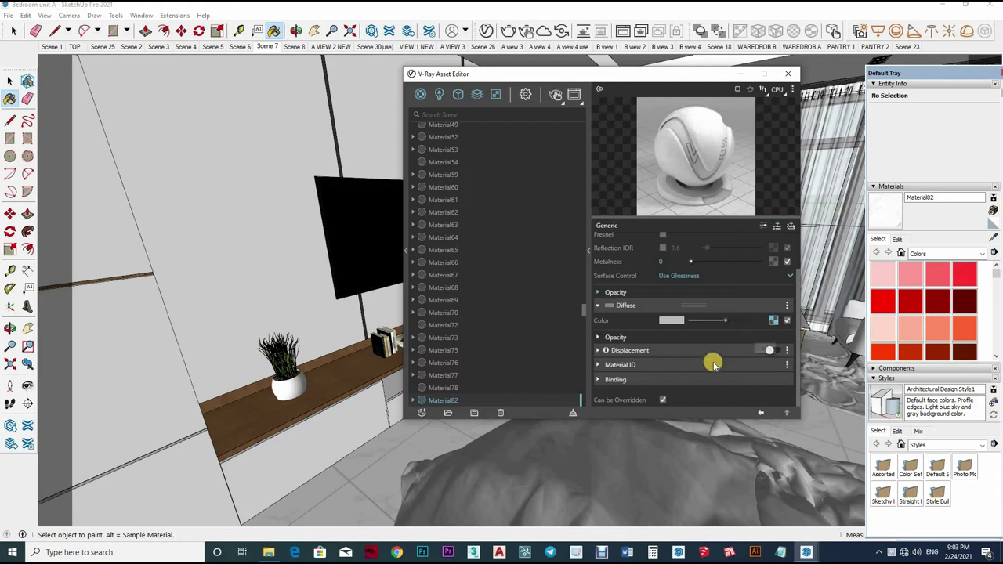
pyautogui.scroll(1, 700, 287)
pyautogui.scroll(1, 703, 310)
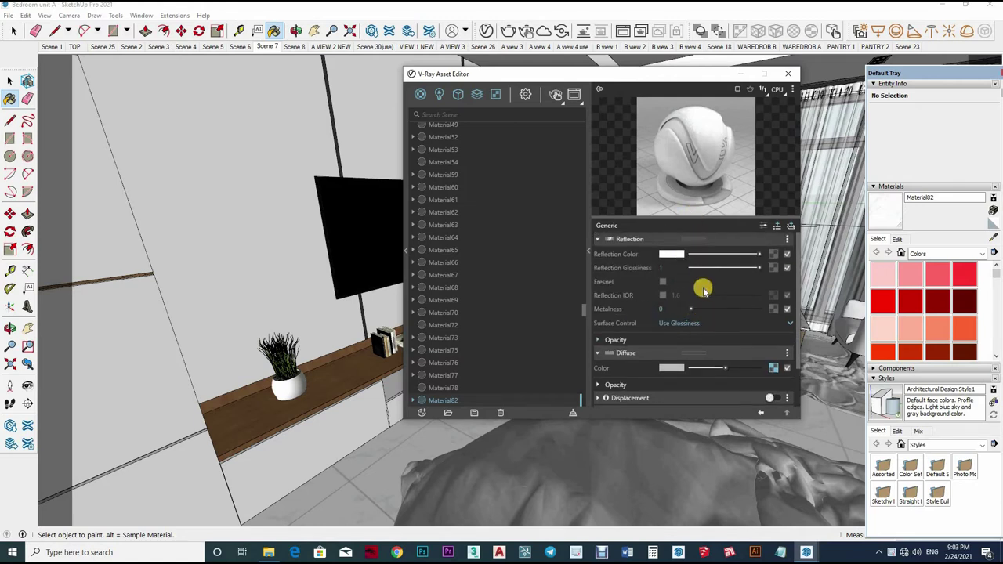
pyautogui.click(755, 255)
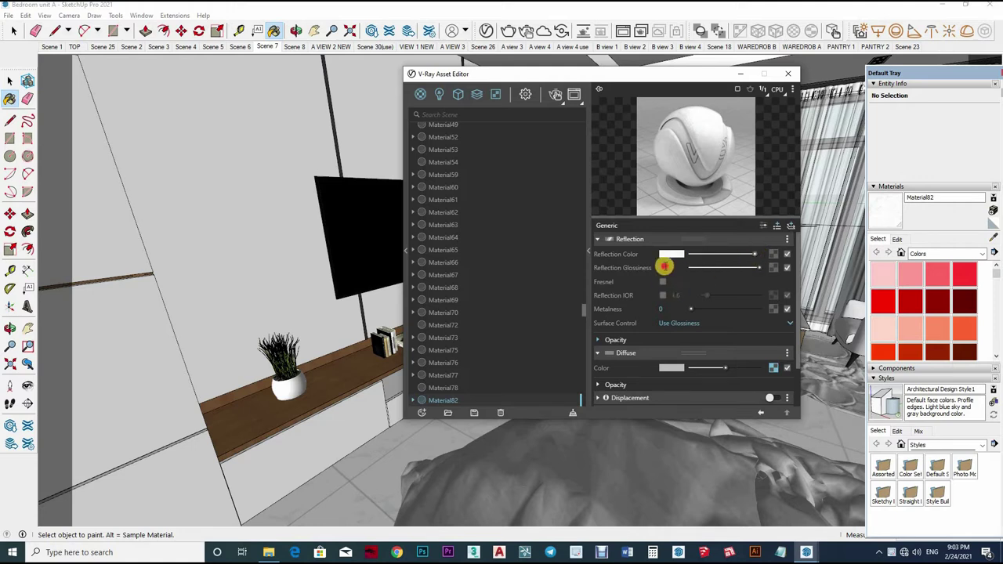
pyautogui.click(664, 267)
pyautogui.write('0.8')
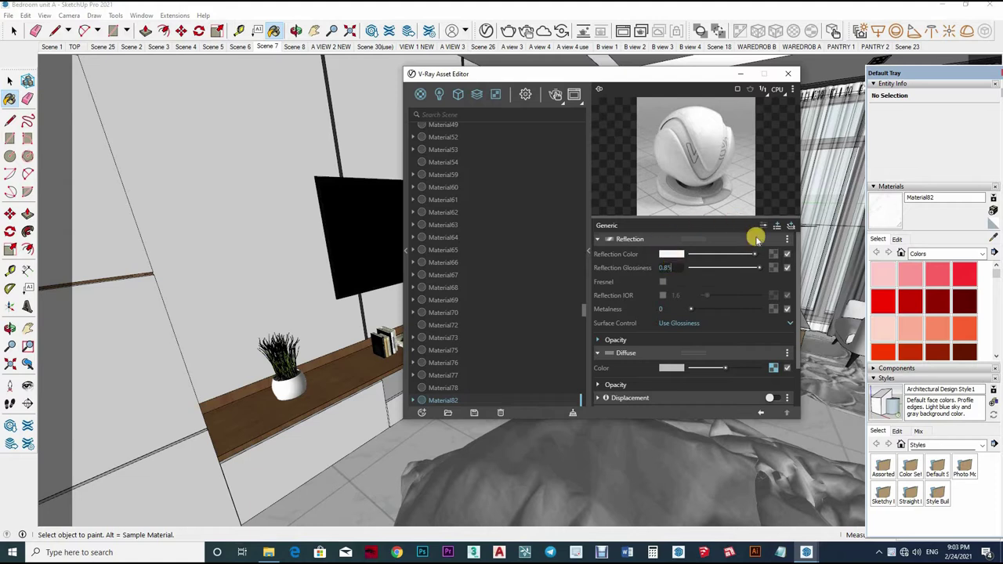
pyautogui.write('5')
pyautogui.press('Return')
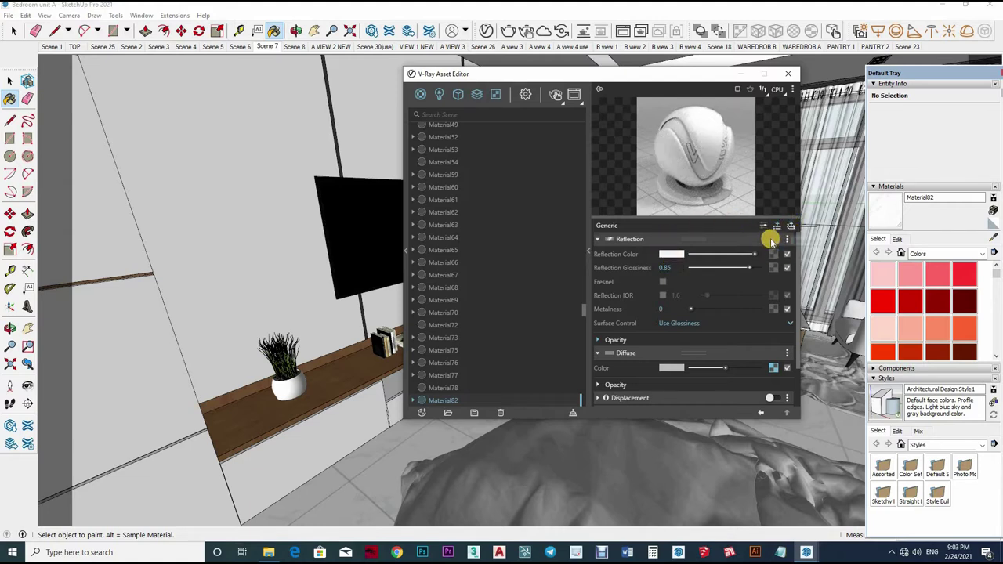
# Add a Bump layer with the Cloth texture to Material82, then switch the bump off.
pyautogui.click(772, 241)
pyautogui.click(741, 245)
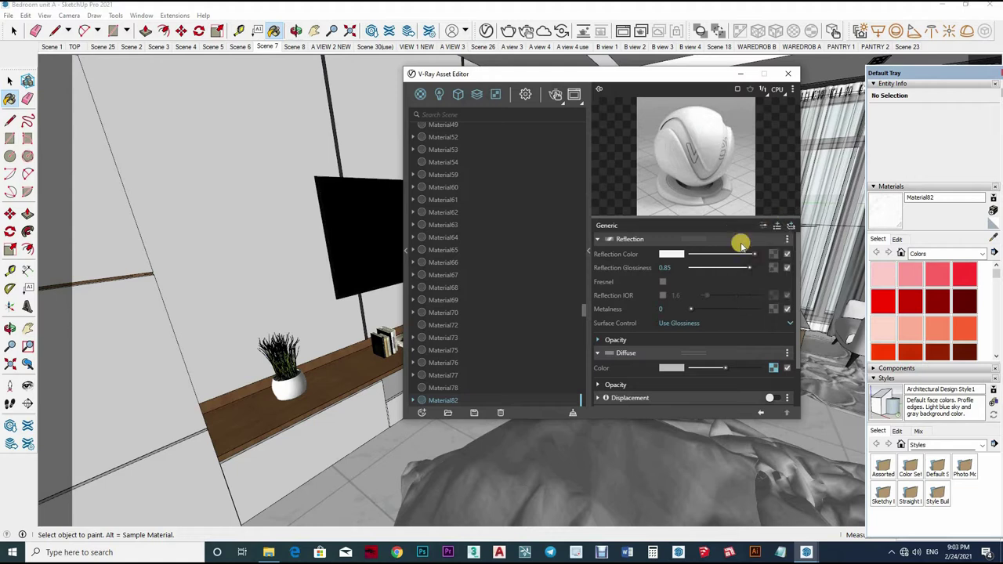
pyautogui.click(776, 226)
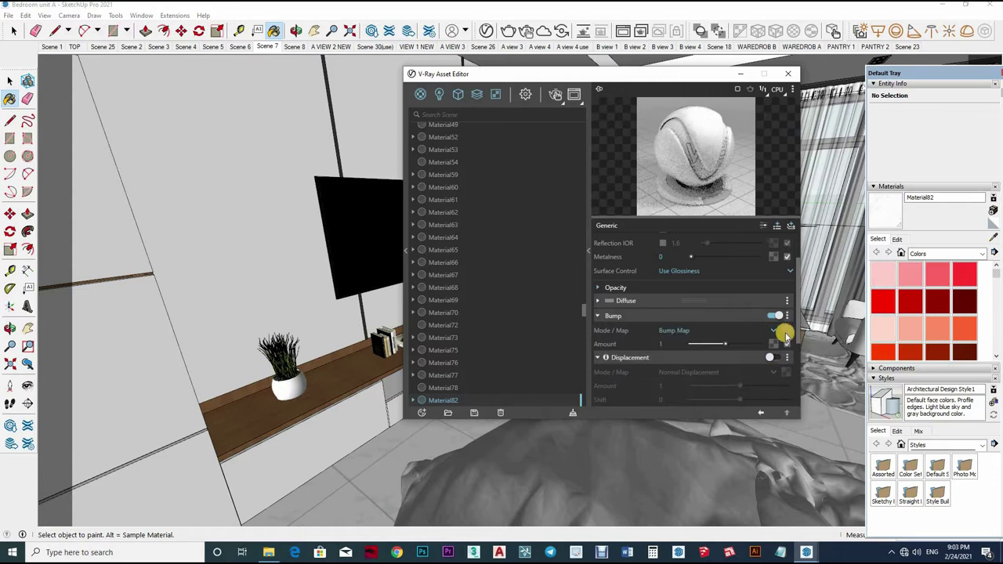
pyautogui.click(783, 332)
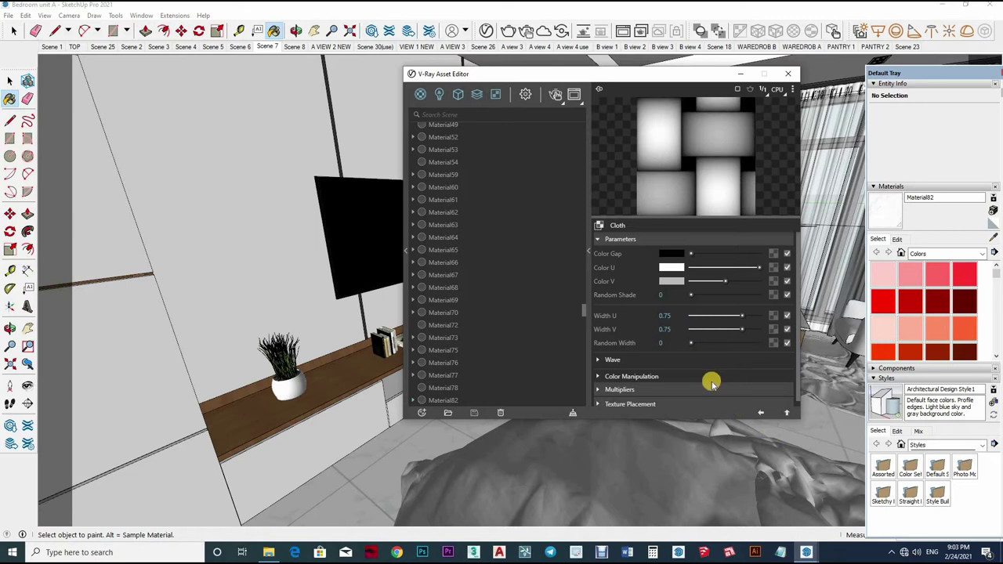
pyautogui.click(791, 326)
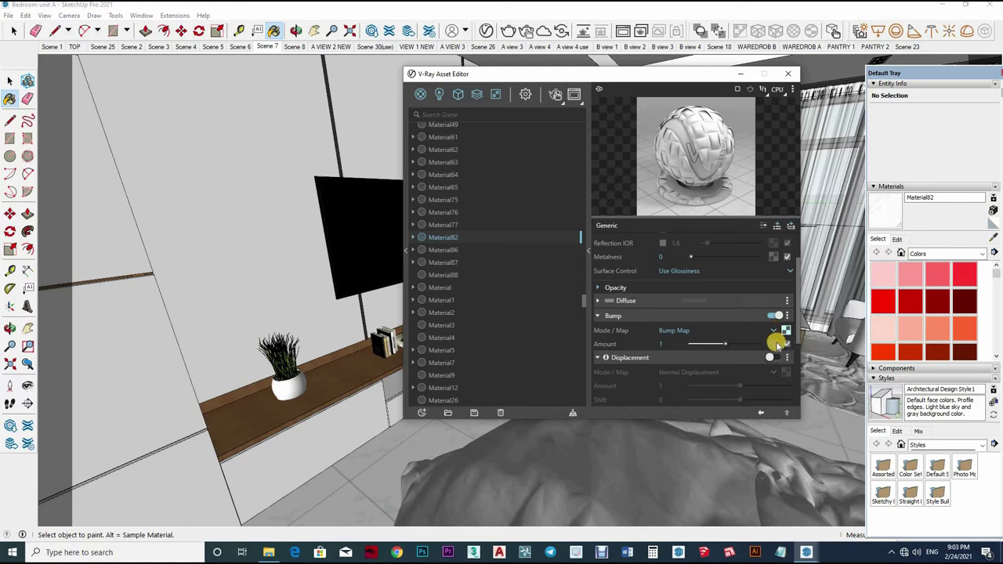
pyautogui.click(786, 330)
pyautogui.click(787, 330)
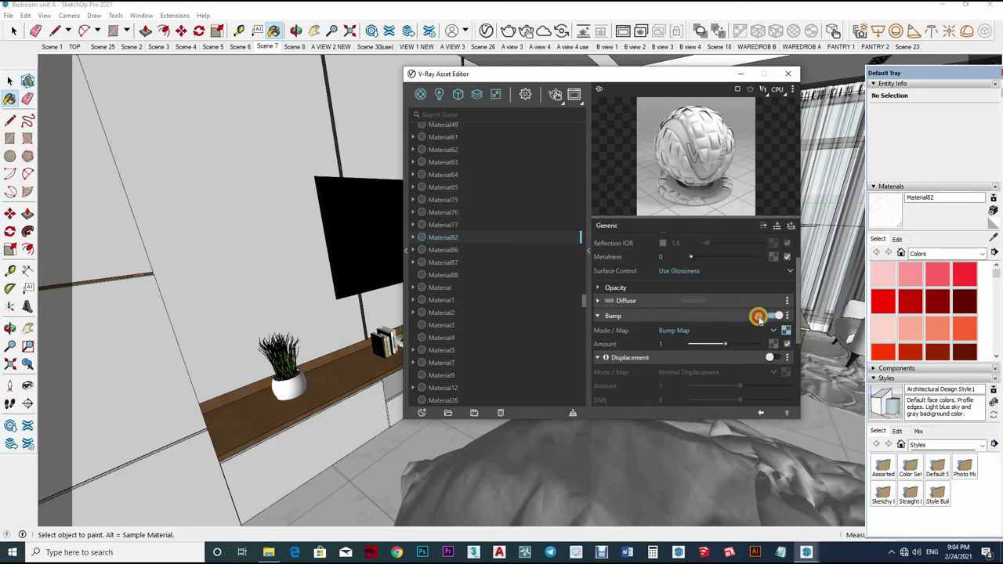
pyautogui.click(759, 317)
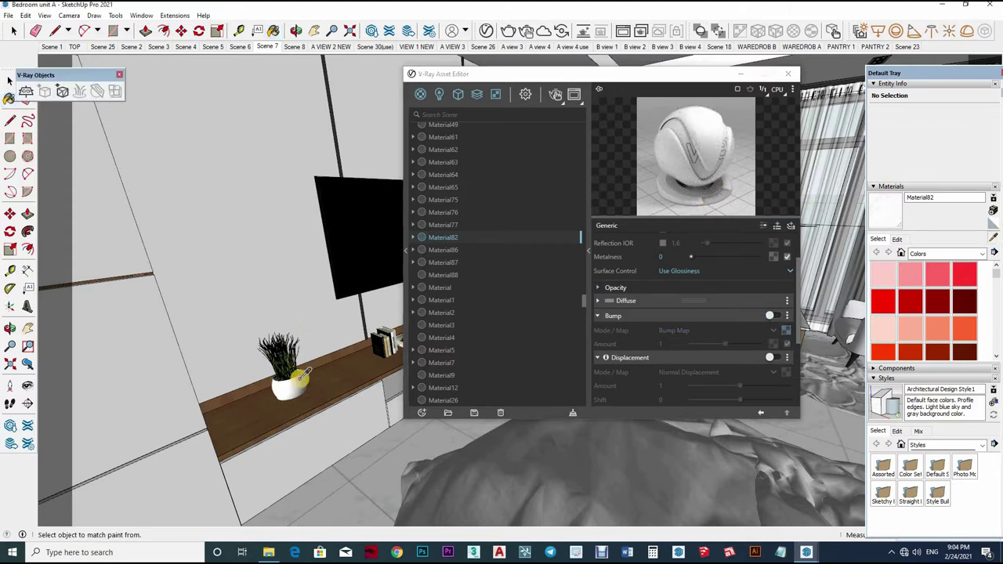
# Sample CarPaint_Simple_White, dim its reflection colour to grey and set glossiness to 0.9.
pyautogui.moveTo(301, 378); pyautogui.dragTo(467, 324, button='middle')
pyautogui.press('b')
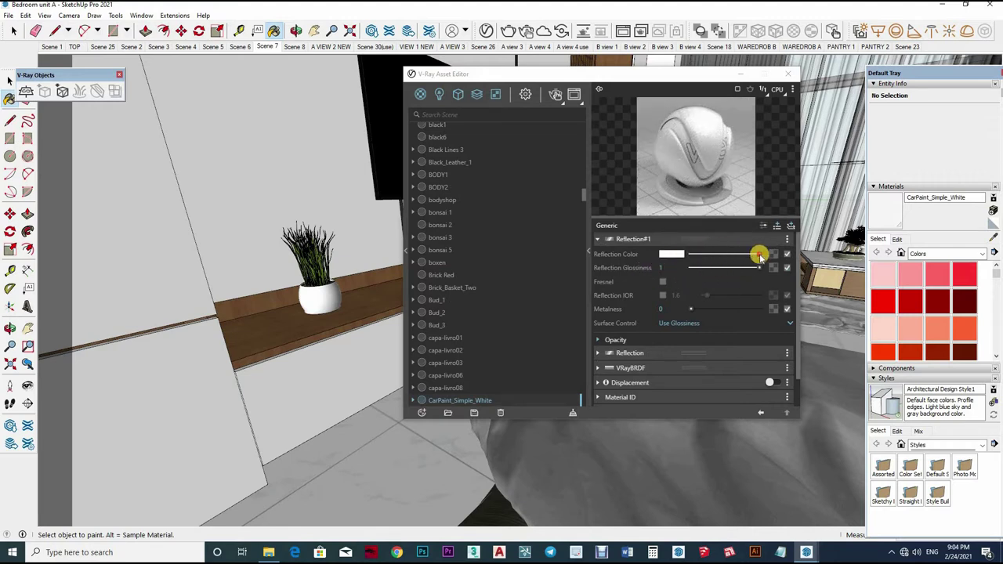
pyautogui.click(711, 255)
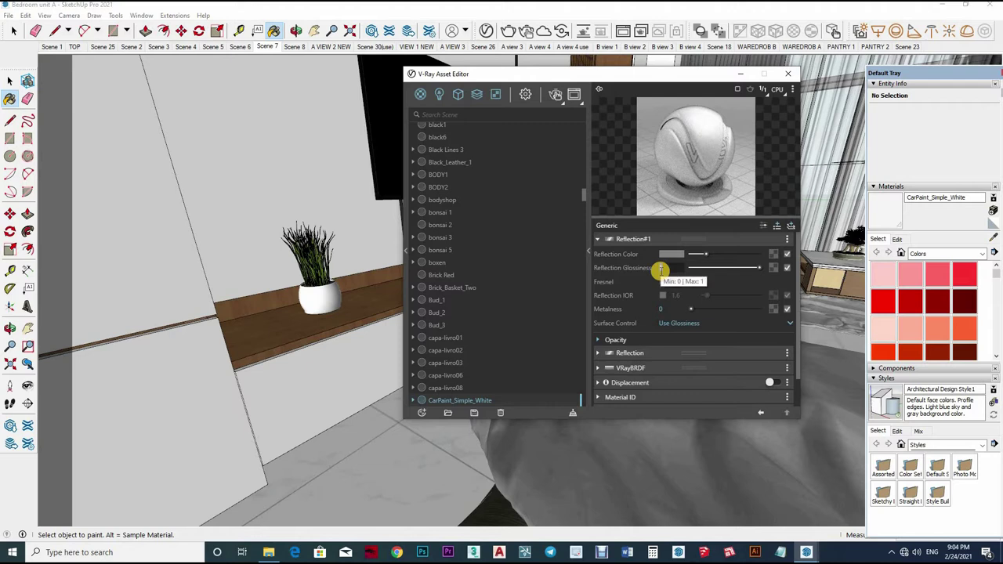
pyautogui.press('Return')
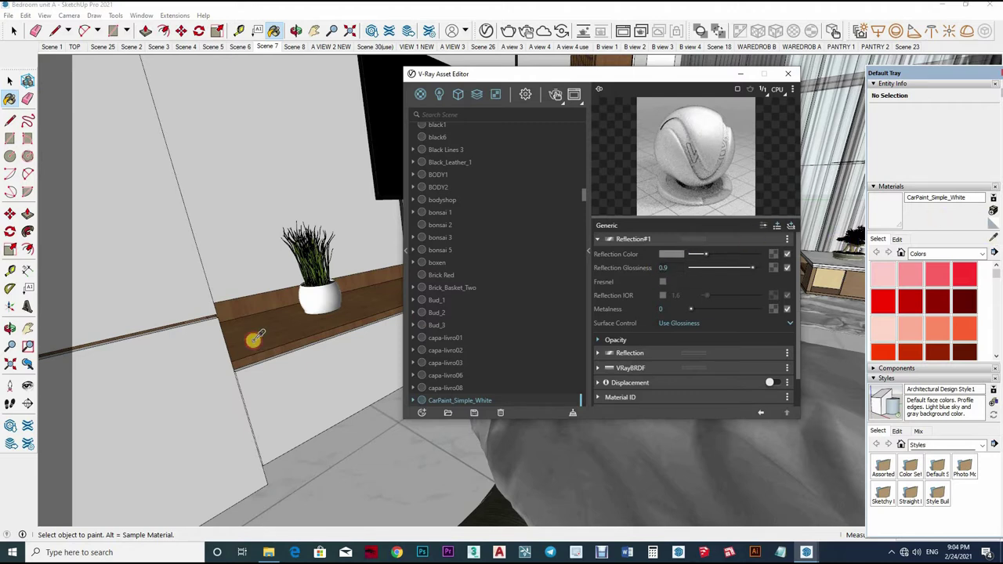
# Load the wood shelf's Color L02 and give it a grey reflection colour with 0.8 glossiness.
pyautogui.keyDown('alt'); pyautogui.click(263, 343); pyautogui.keyUp('alt')
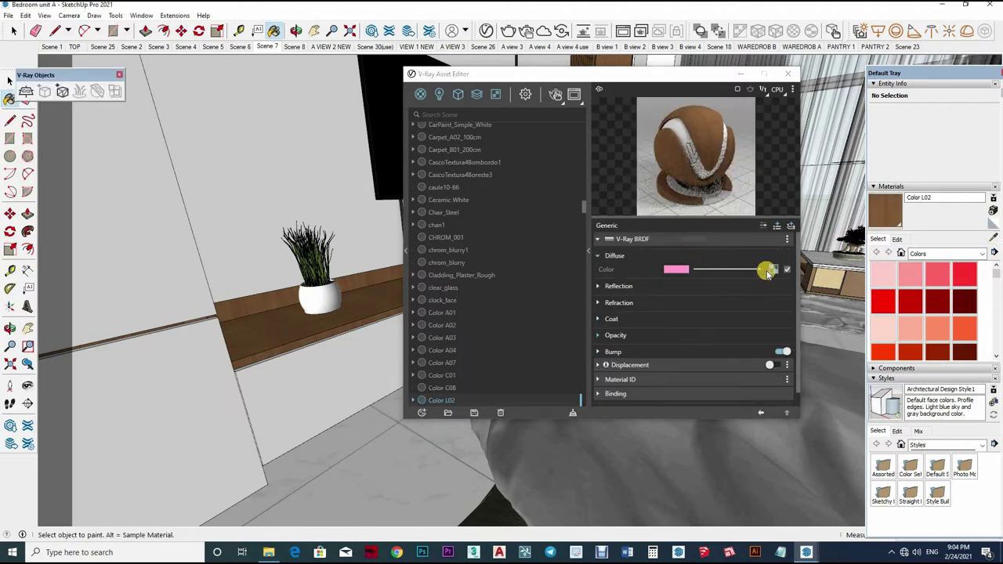
pyautogui.click(709, 288)
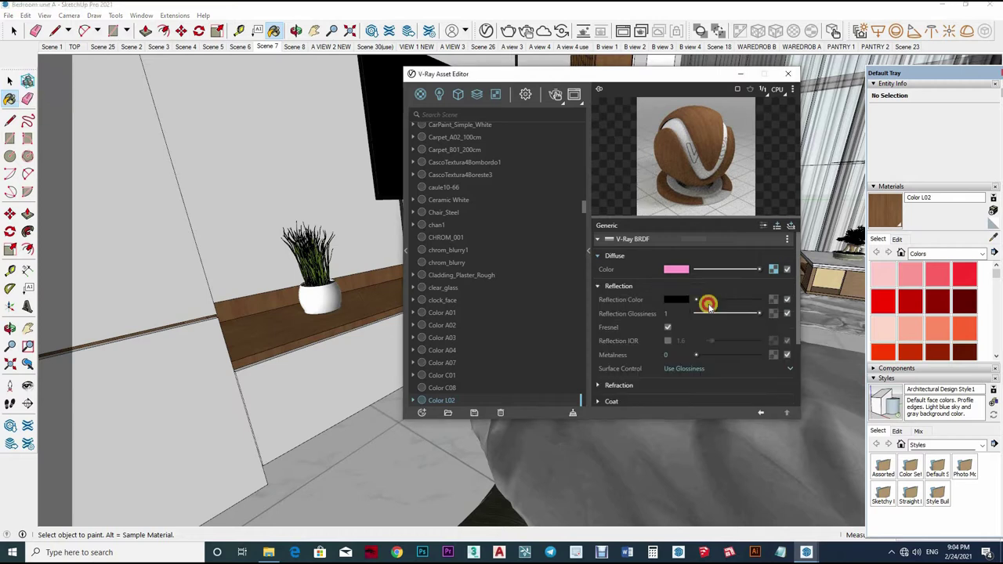
pyautogui.moveTo(696, 300); pyautogui.dragTo(710, 299)
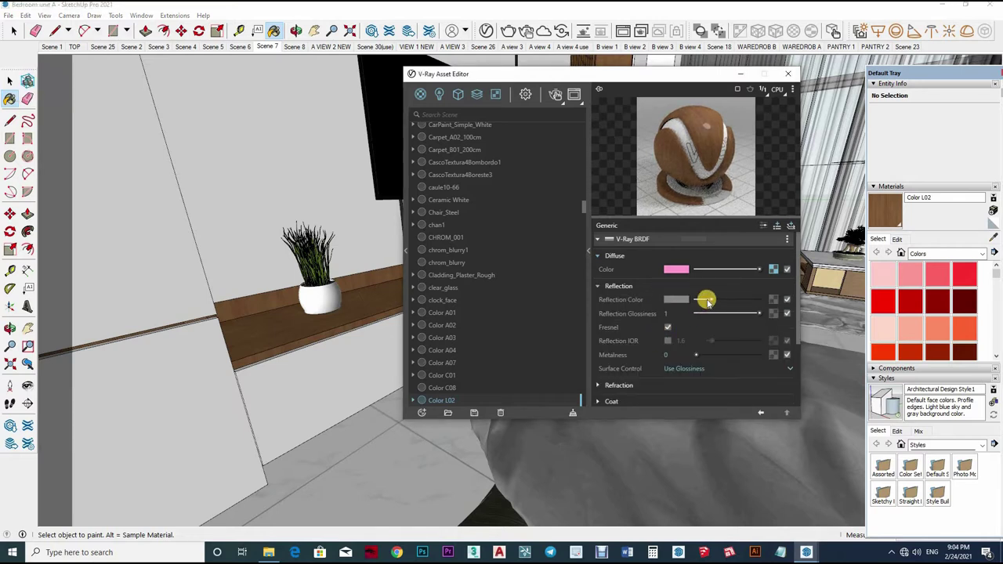
pyautogui.moveTo(699, 301); pyautogui.dragTo(669, 318)
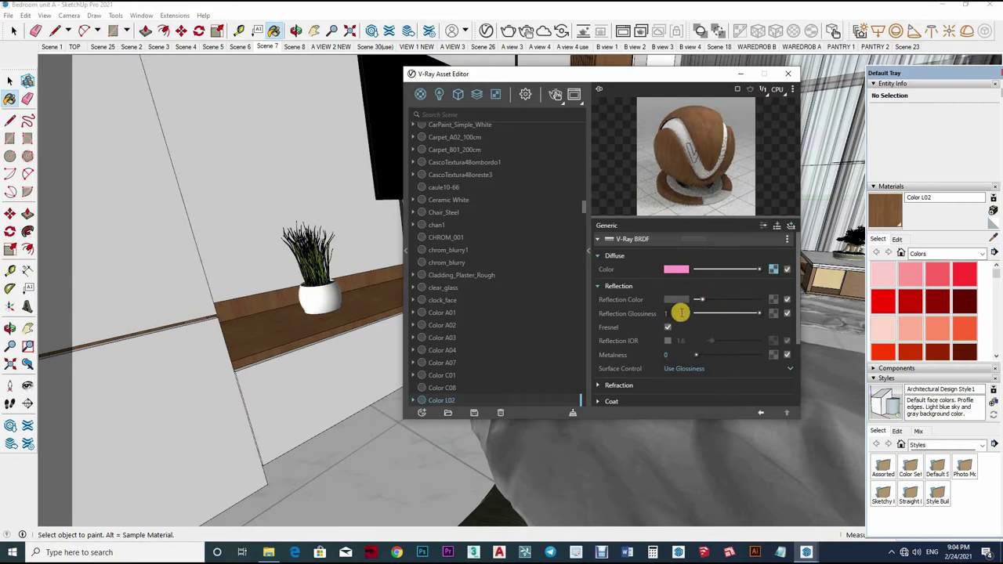
pyautogui.click(679, 313)
pyautogui.write('0.8')
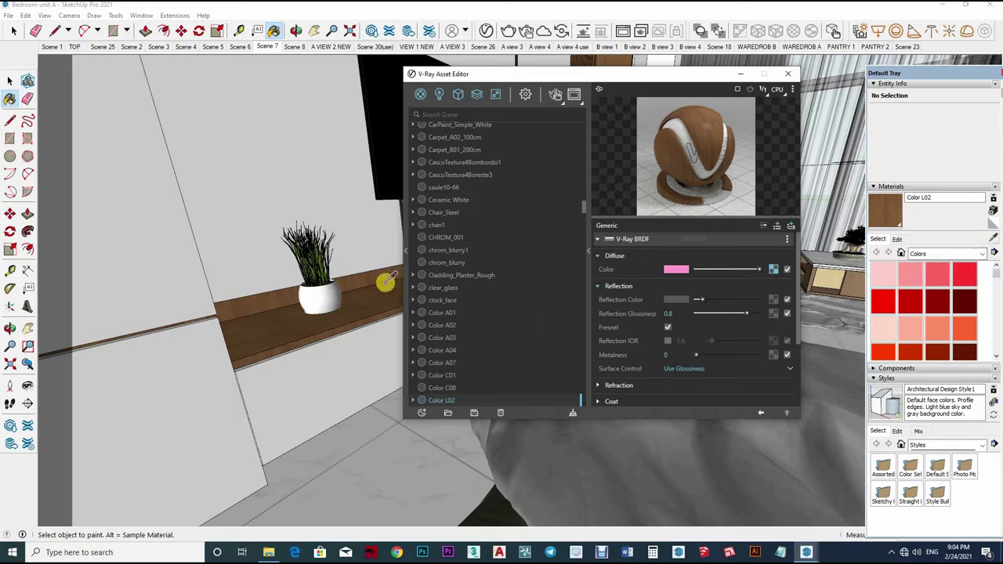
pyautogui.press('alt')
pyautogui.moveTo(315, 304)
pyautogui.mouseDown(button='middle')
pyautogui.moveTo(233, 249)
pyautogui.moveTo(672, 263)
pyautogui.mouseUp(button='middle')
# Load the TV's black Color M09 and raise its reflection colour to full white.
pyautogui.keyDown('alt'); pyautogui.click(233, 249); pyautogui.keyUp('alt')
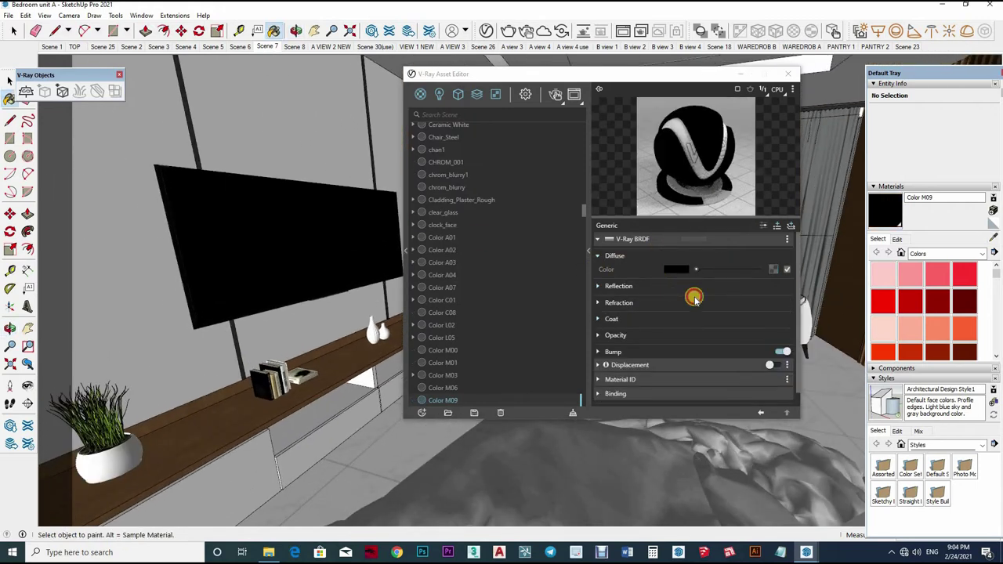
pyautogui.click(725, 291)
pyautogui.moveTo(739, 299); pyautogui.dragTo(829, 304)
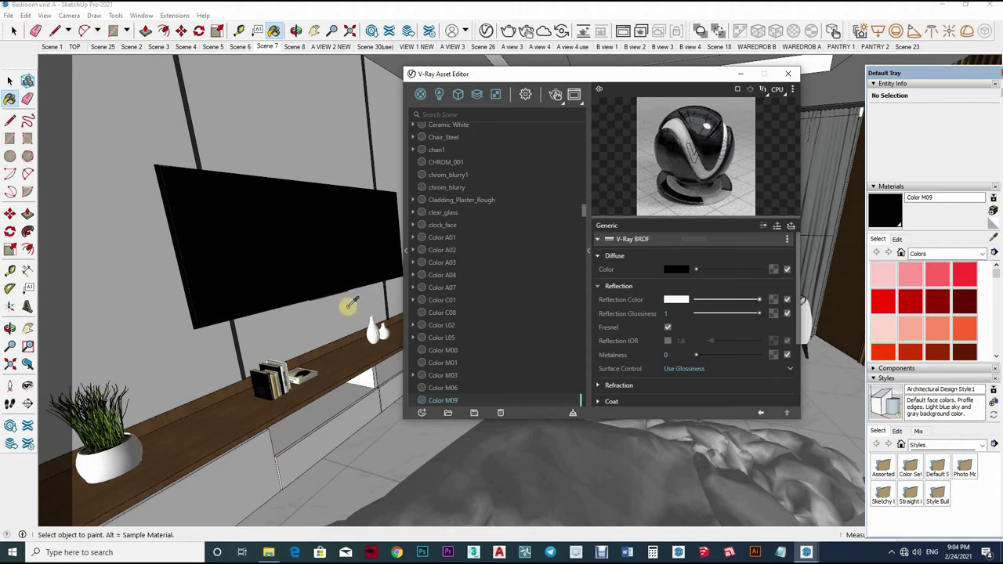
# Orbit past the wood-slat wall and bed round to the curtained window and armchair.
pyautogui.moveTo(98, 292); pyautogui.dragTo(307, 232, button='middle')
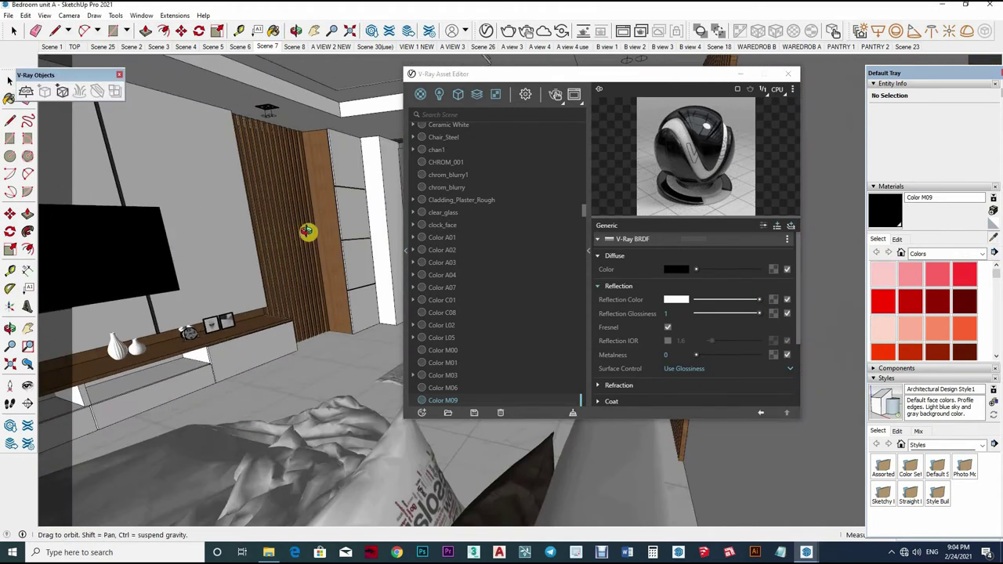
pyautogui.moveTo(717, 264); pyautogui.dragTo(756, 301, button='middle')
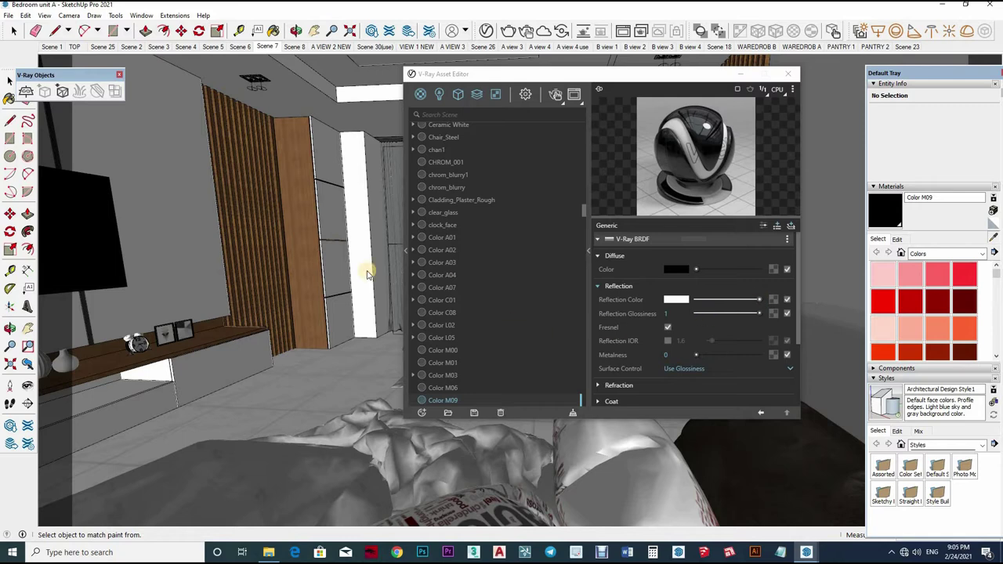
pyautogui.moveTo(274, 261)
pyautogui.mouseDown(button='middle')
pyautogui.moveTo(340, 257)
pyautogui.moveTo(322, 298)
pyautogui.moveTo(246, 284)
pyautogui.moveTo(331, 271)
pyautogui.moveTo(340, 294)
pyautogui.moveTo(259, 284)
pyautogui.moveTo(303, 418)
pyautogui.moveTo(326, 439)
pyautogui.mouseUp(button='middle')
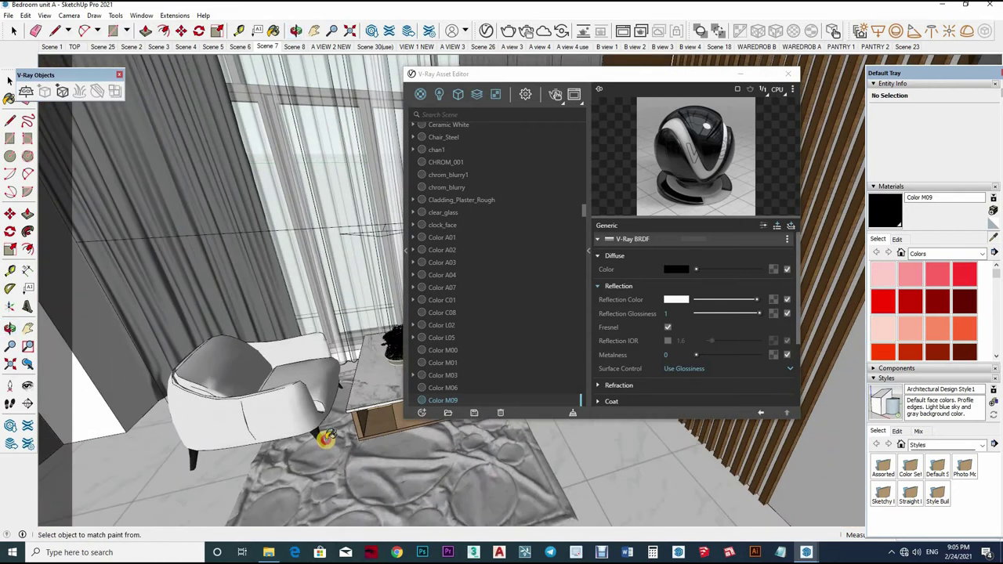
# Sample mmmmColor M08 from the armchair legs; set light grey reflection and 0.95 glossiness.
pyautogui.click(326, 439)
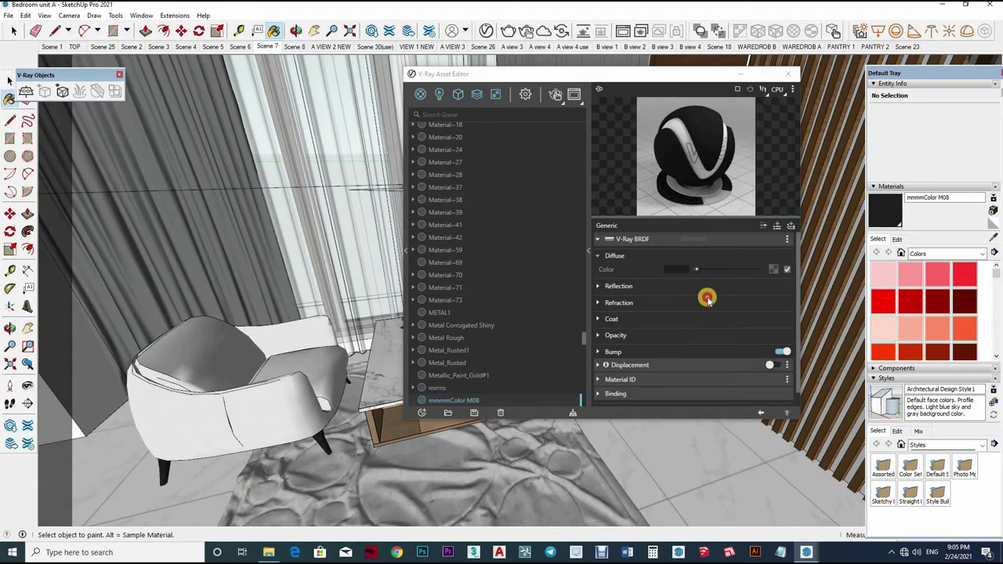
pyautogui.click(707, 298)
pyautogui.moveTo(649, 312); pyautogui.dragTo(665, 313)
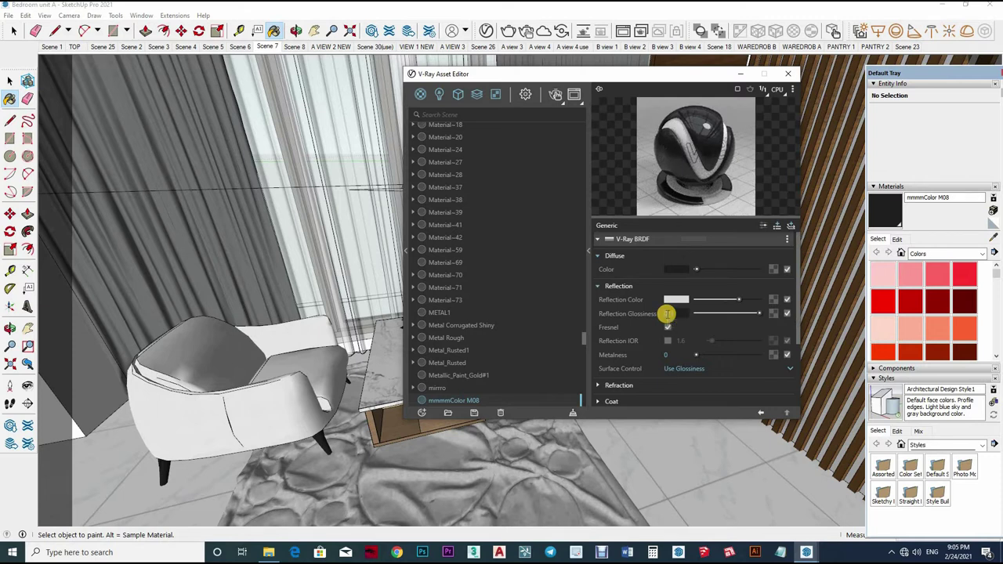
pyautogui.moveTo(756, 314); pyautogui.dragTo(727, 313)
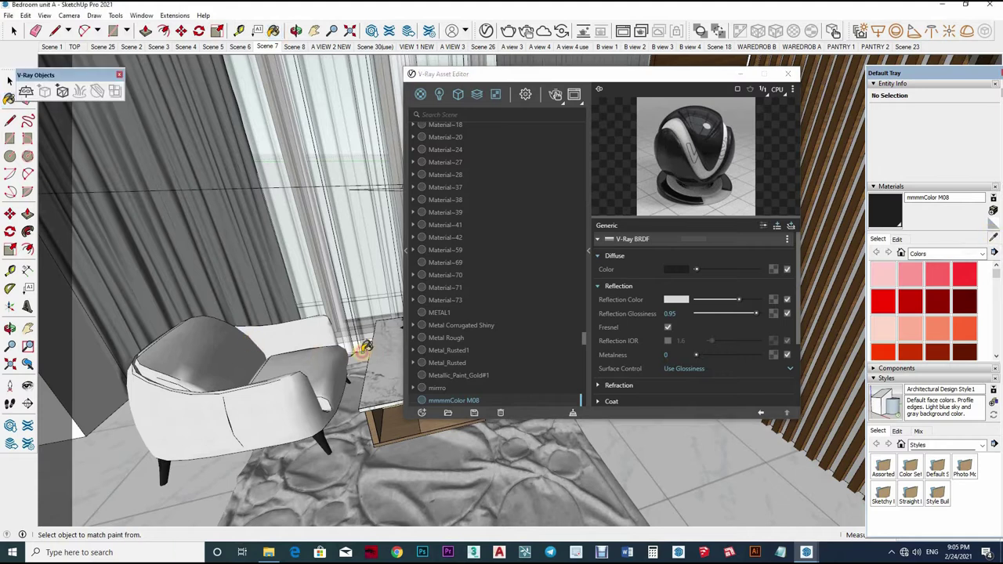
pyautogui.keyDown('alt'); pyautogui.scroll(3, 337, 345); pyautogui.keyUp('alt')
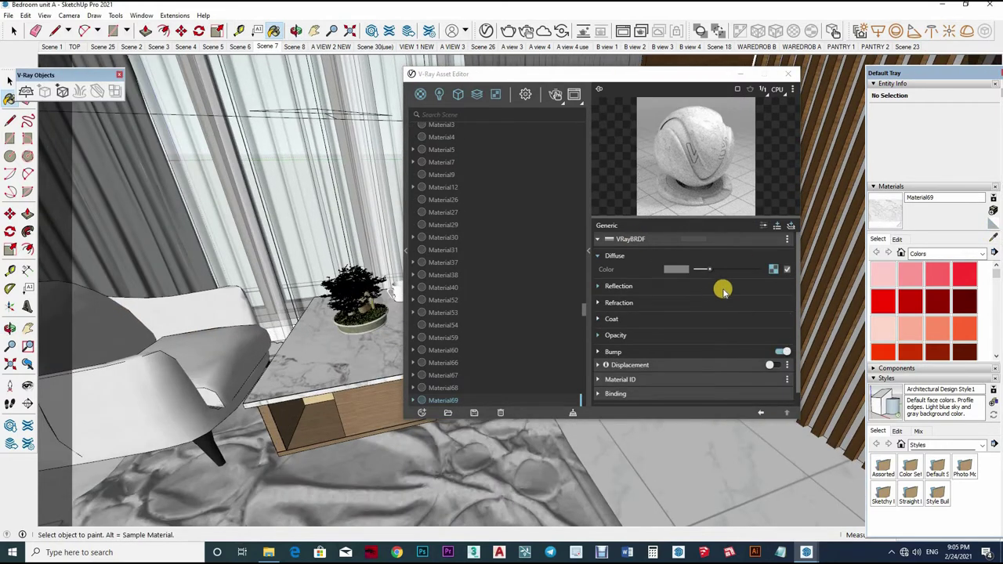
# Expand Material69's reflection settings and sample the Textile_Natural fabric near the armchair.
pyautogui.click(752, 287)
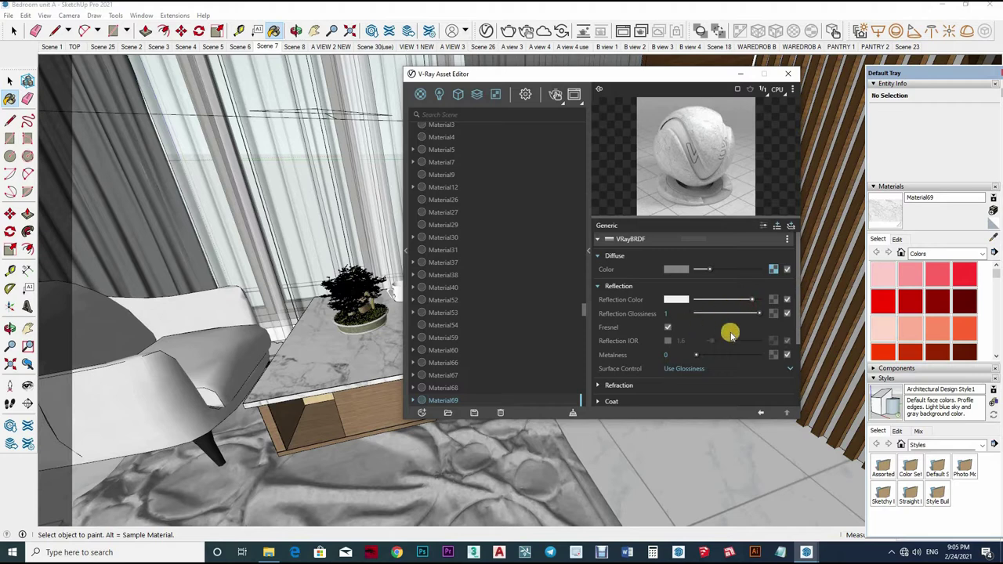
pyautogui.click(992, 240)
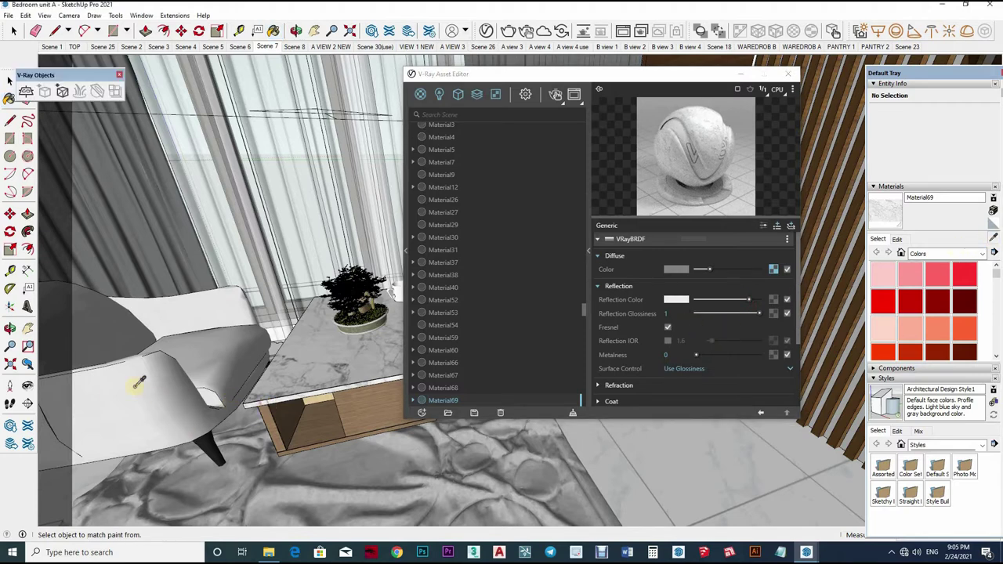
pyautogui.moveTo(320, 311); pyautogui.dragTo(347, 255, button='middle')
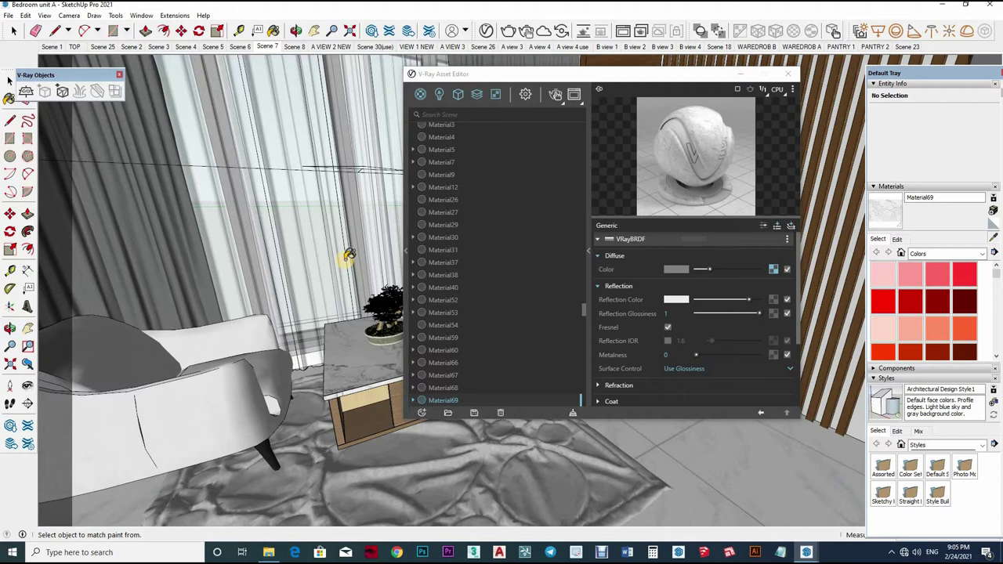
pyautogui.click(348, 255)
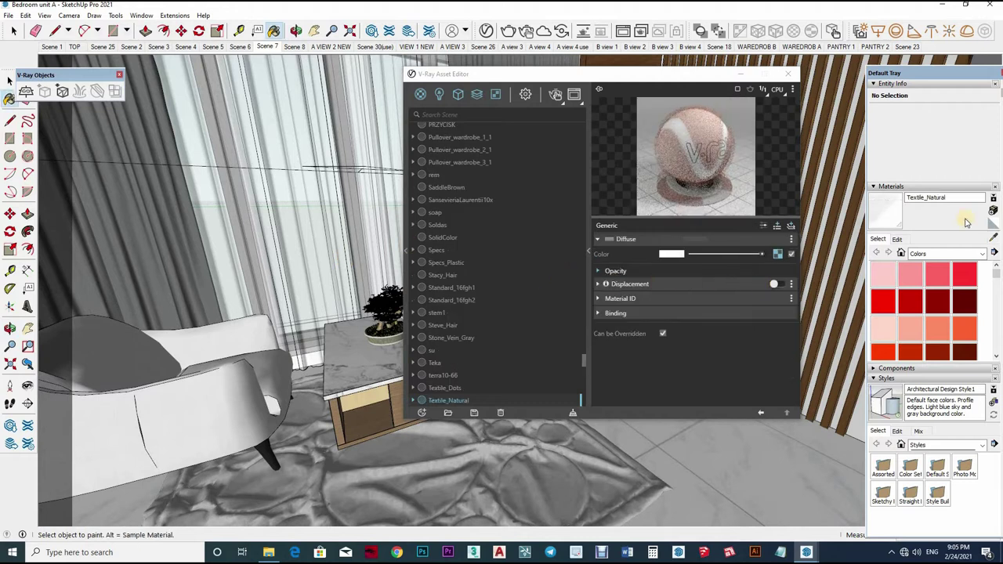
# Sample the floor's <auto>13 material and expand its reflection settings.
pyautogui.click(993, 239)
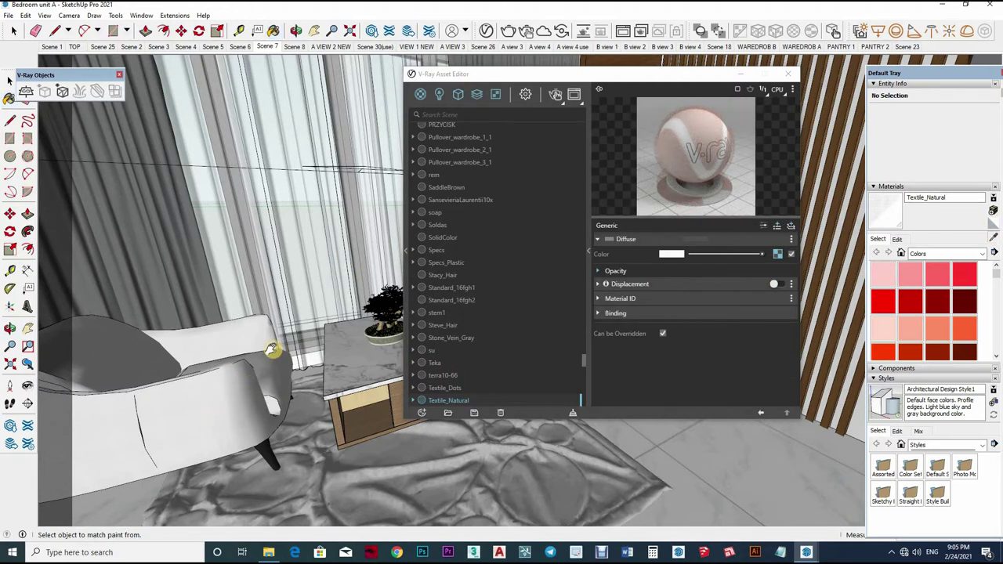
pyautogui.moveTo(291, 376); pyautogui.dragTo(701, 302, button='middle')
pyautogui.click(698, 298)
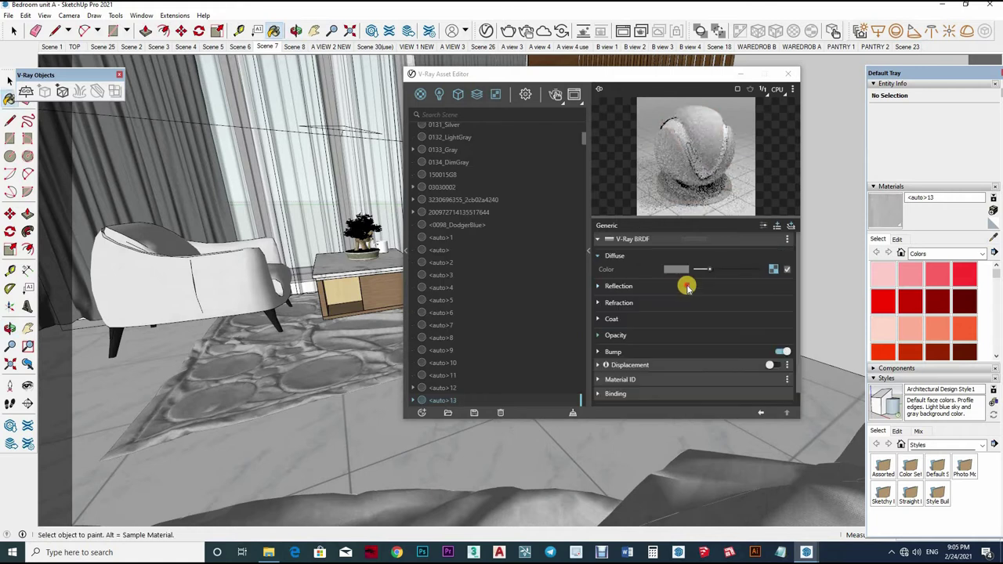
pyautogui.click(697, 293)
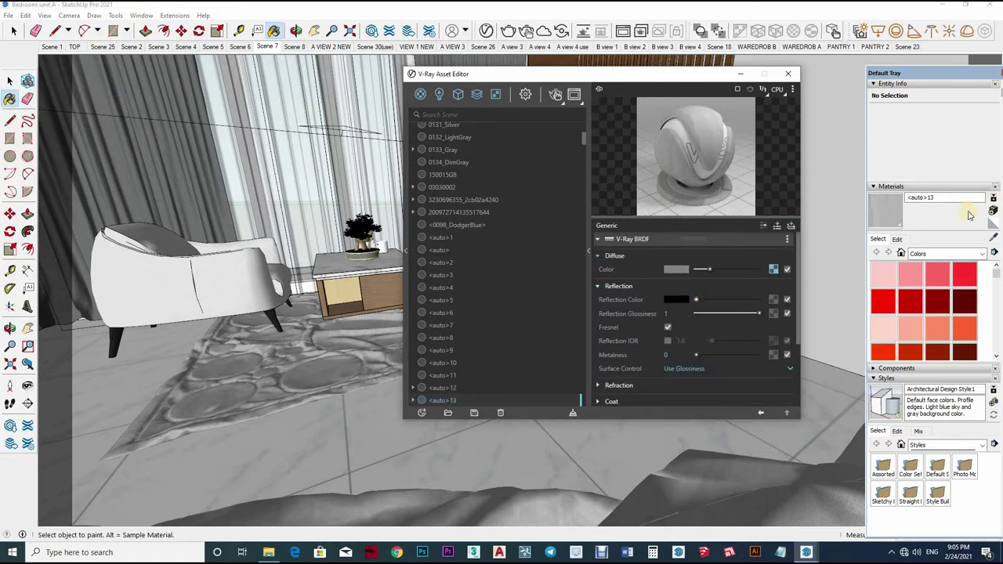
# Move closer to the bed and sample the bed cover's material.
pyautogui.click(993, 238)
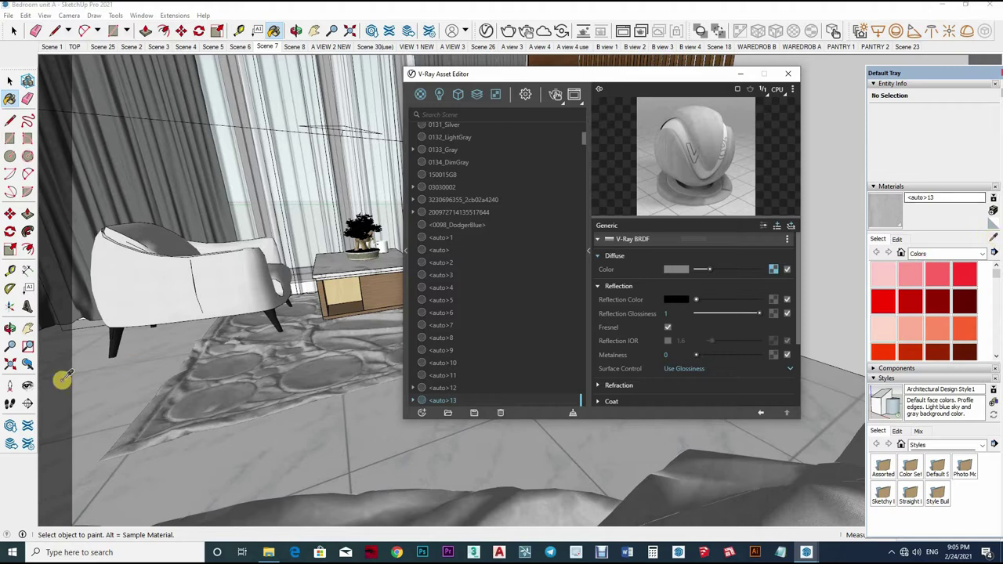
pyautogui.moveTo(250, 366)
pyautogui.mouseDown(button='middle')
pyautogui.moveTo(268, 403)
pyautogui.moveTo(307, 365)
pyautogui.moveTo(298, 381)
pyautogui.mouseUp(button='middle')
pyautogui.click(338, 387)
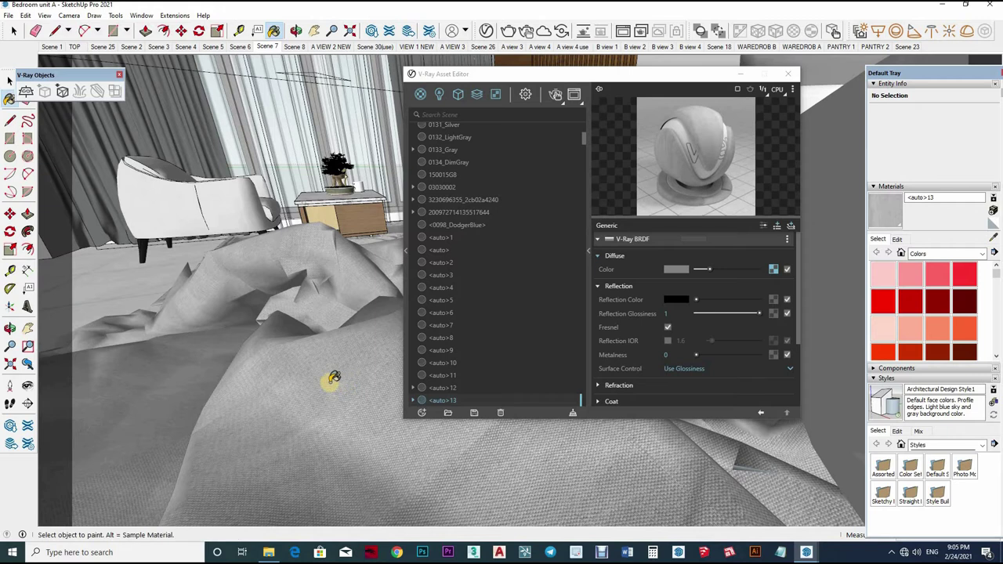
pyautogui.scroll(-2, 331, 389)
pyautogui.scroll(-2, 331, 390)
pyautogui.scroll(-2, 311, 399)
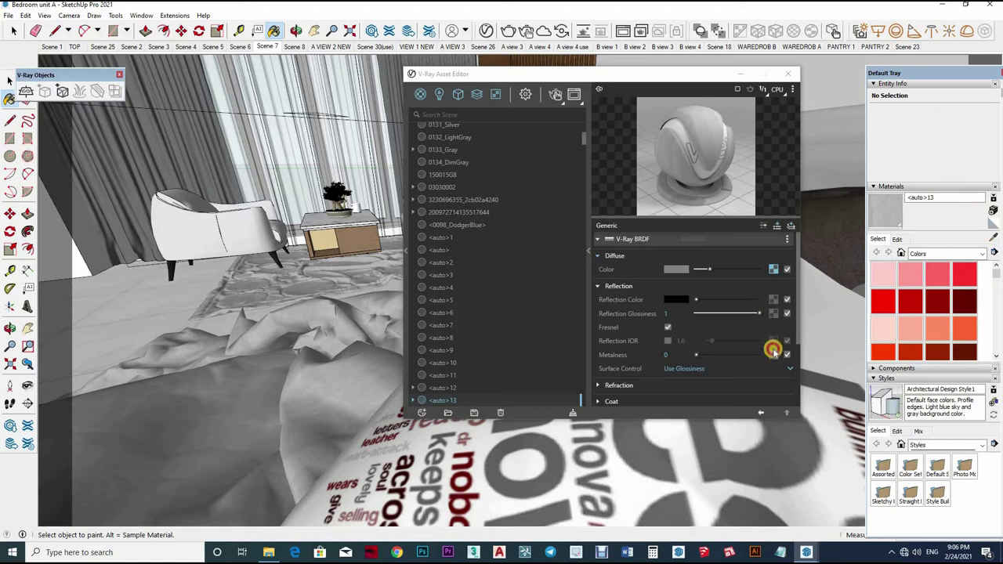
# Sample the lettered cushion's <auto>12 material and orbit in around the cushion.
pyautogui.keyDown('alt'); pyautogui.click(523, 462); pyautogui.keyUp('alt')
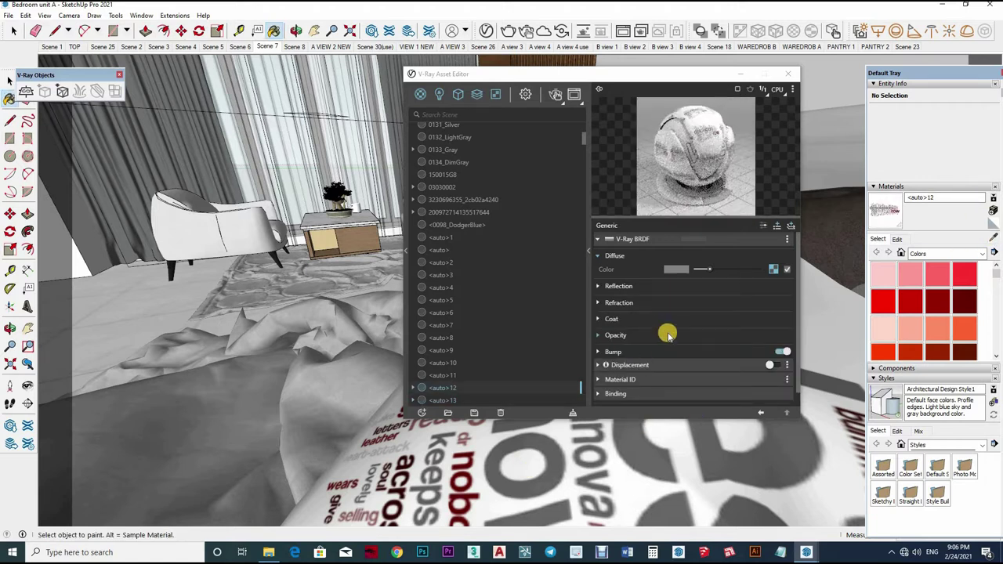
pyautogui.keyDown('shift'); pyautogui.moveTo(225, 332); pyautogui.dragTo(163, 337, button='middle'); pyautogui.keyUp('shift')
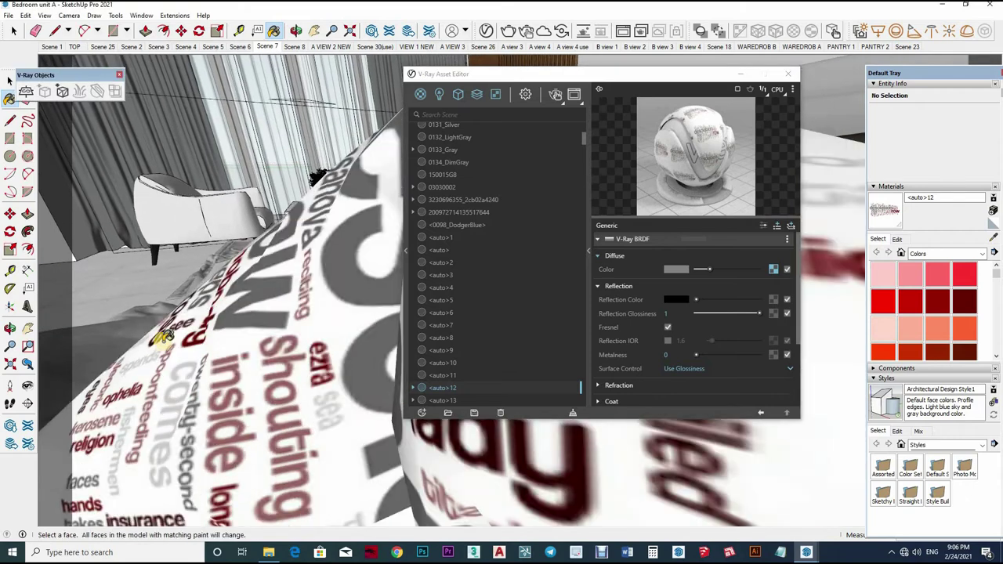
pyautogui.scroll(-3, 277, 390)
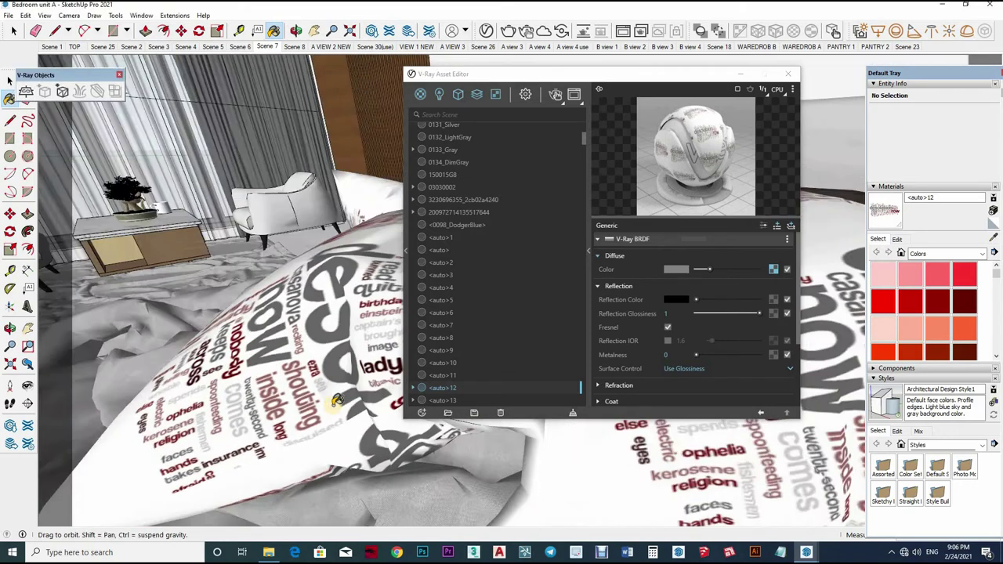
pyautogui.moveTo(332, 406); pyautogui.dragTo(344, 407, button='middle')
pyautogui.scroll(2, 351, 406)
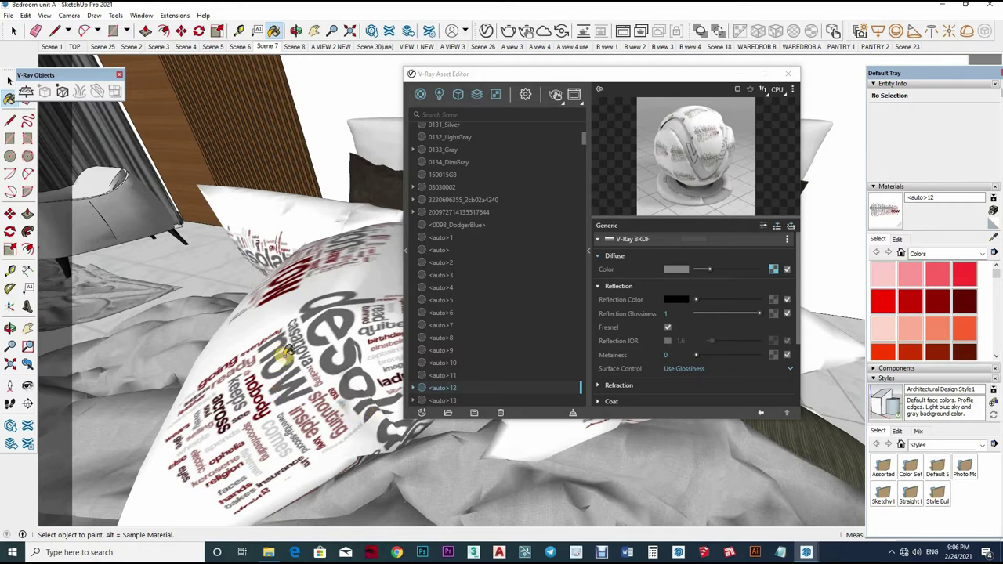
pyautogui.scroll(-5, 293, 367)
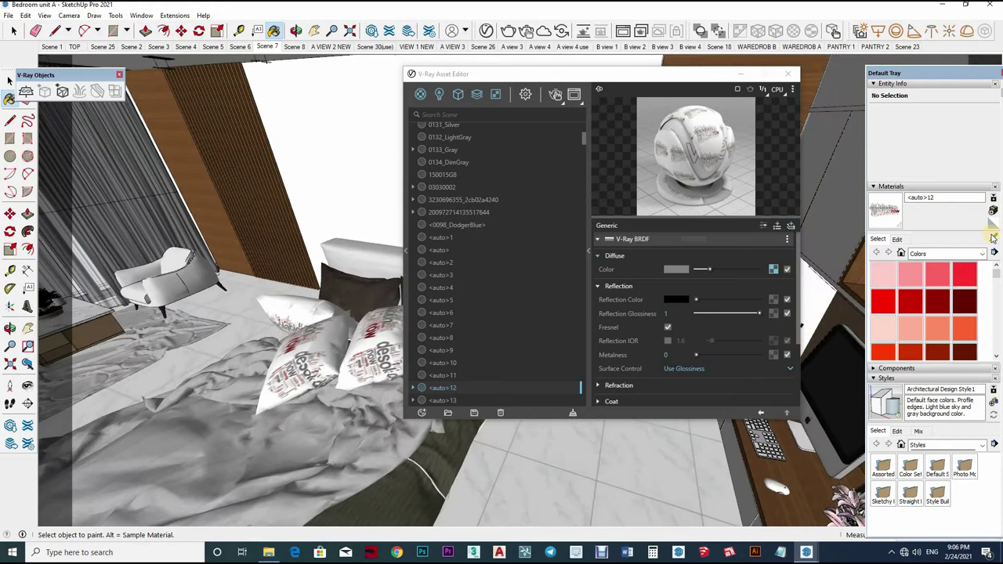
pyautogui.scroll(3, 324, 421)
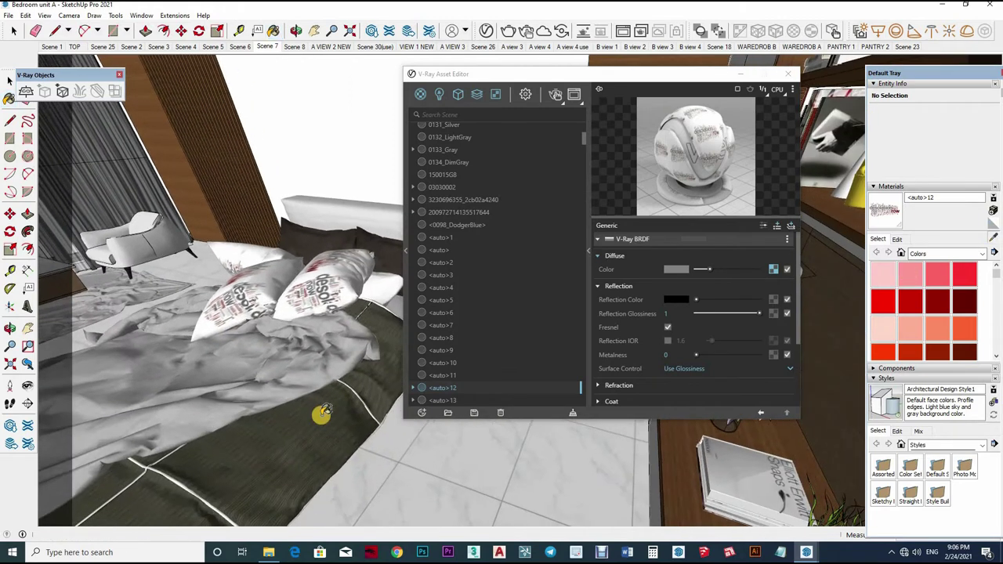
# Sample the dark green throw's <auto>14 material and expand its reflection settings.
pyautogui.keyDown('alt'); pyautogui.click(385, 315); pyautogui.keyUp('alt')
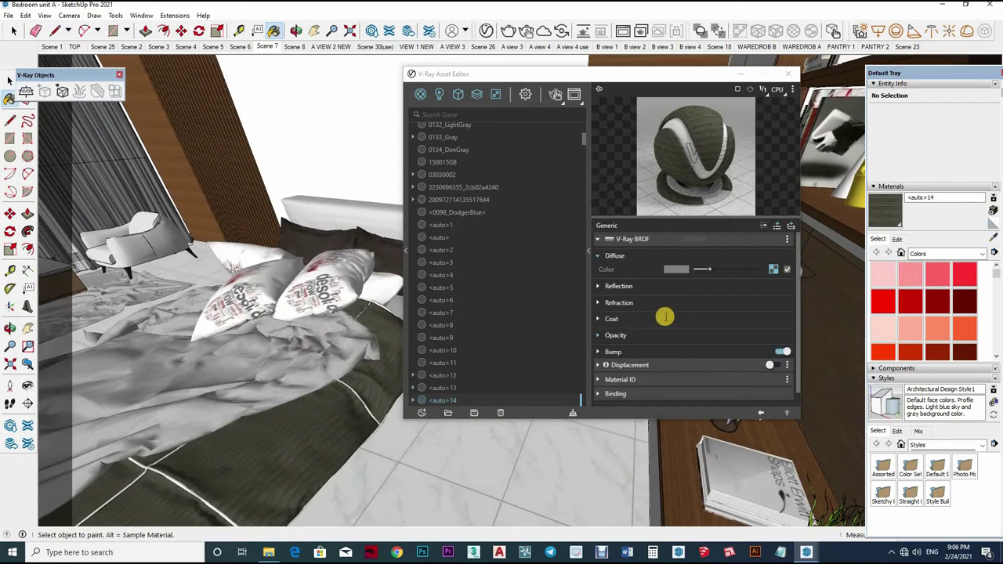
pyautogui.click(685, 287)
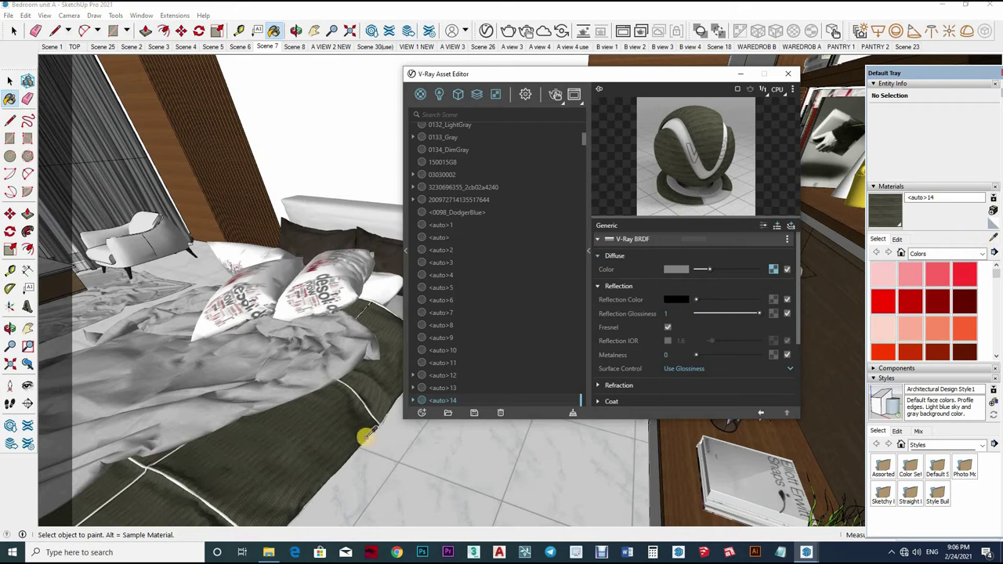
pyautogui.moveTo(431, 432)
pyautogui.mouseDown(button='middle')
pyautogui.moveTo(547, 255)
pyautogui.moveTo(595, 270)
pyautogui.mouseUp(button='middle')
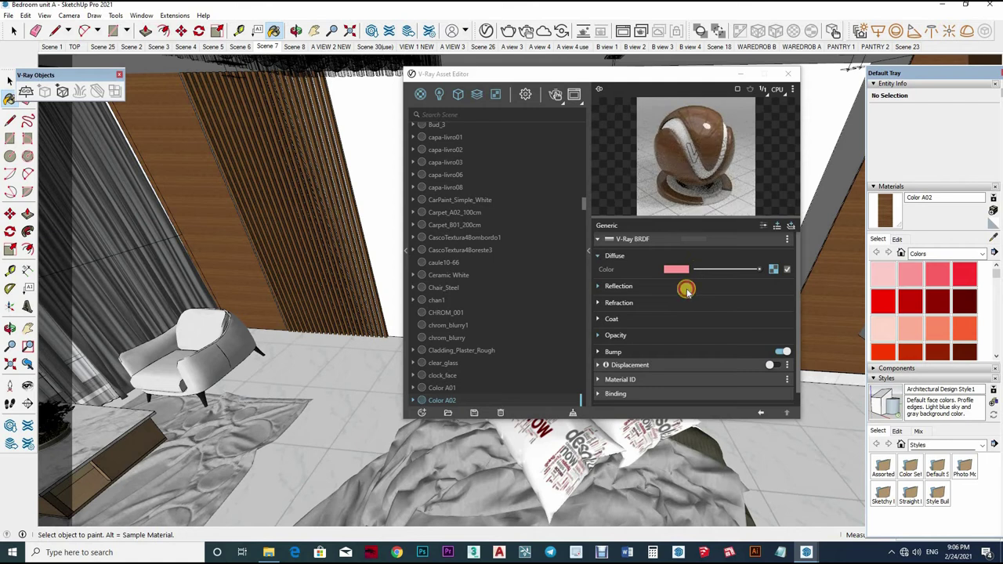
# Give Color A02 a weaker grey reflection and 0.8 glossiness, then sample the Cristal material.
pyautogui.click(752, 294)
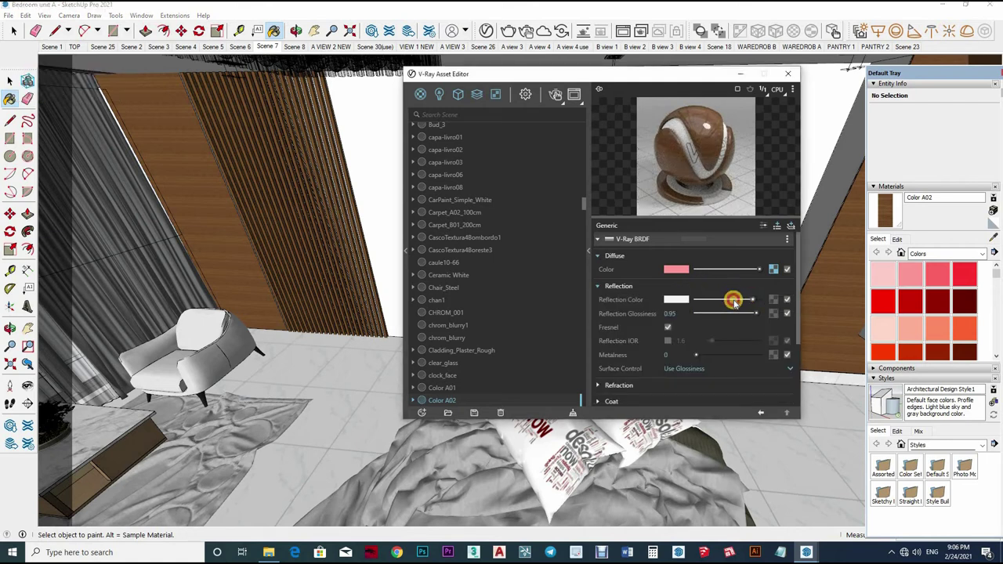
pyautogui.moveTo(749, 299); pyautogui.dragTo(721, 300)
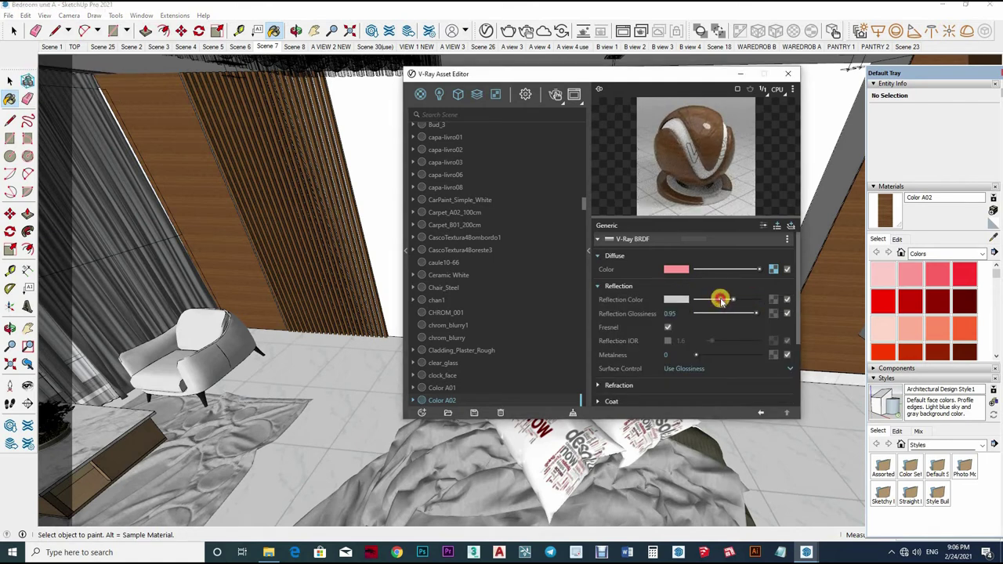
pyautogui.click(683, 314)
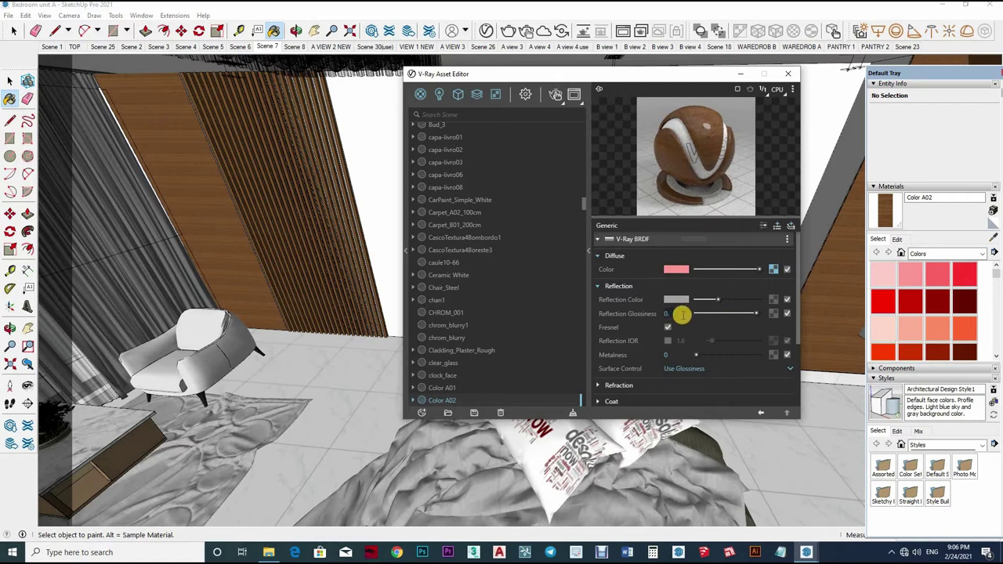
pyautogui.write('.8')
pyautogui.press('Return')
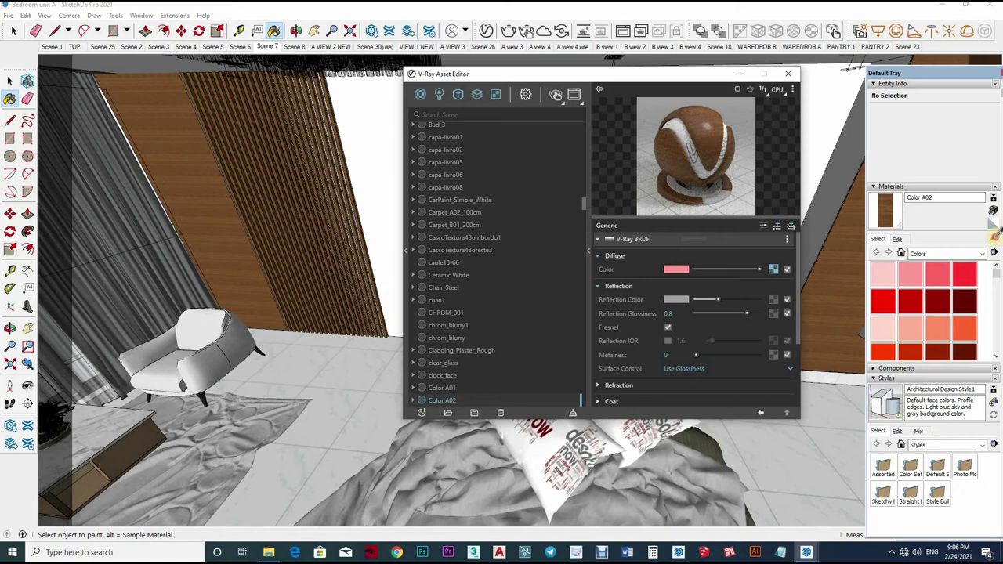
pyautogui.moveTo(269, 251)
pyautogui.mouseDown(button='middle')
pyautogui.moveTo(261, 120)
pyautogui.moveTo(275, 179)
pyautogui.mouseUp(button='middle')
pyautogui.keyDown('alt'); pyautogui.click(277, 171); pyautogui.keyUp('alt')
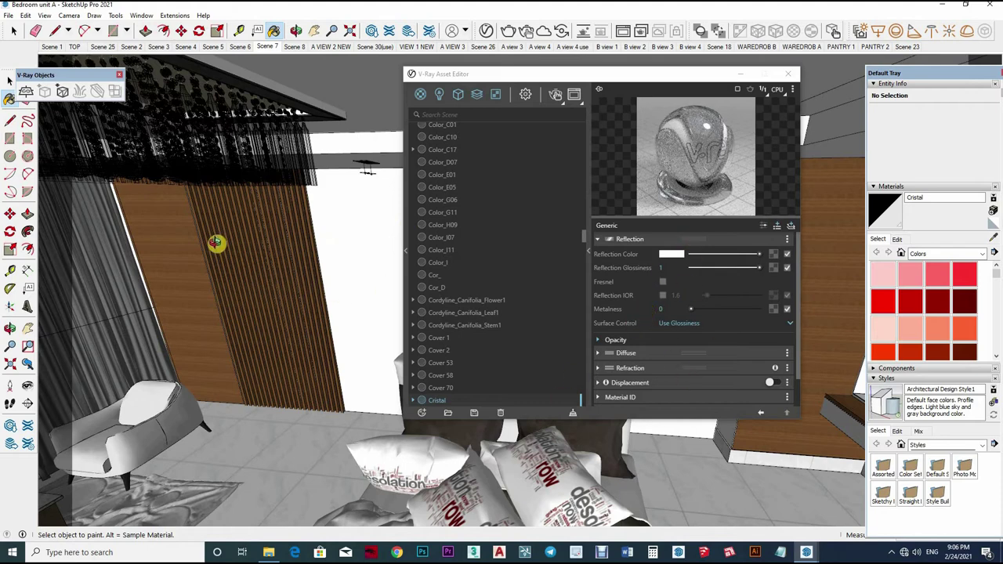
# Orbit up to the ceiling light and sample its cream Color_3 material.
pyautogui.moveTo(354, 224)
pyautogui.mouseDown(button='middle')
pyautogui.moveTo(246, 164)
pyautogui.moveTo(326, 234)
pyautogui.mouseUp(button='middle')
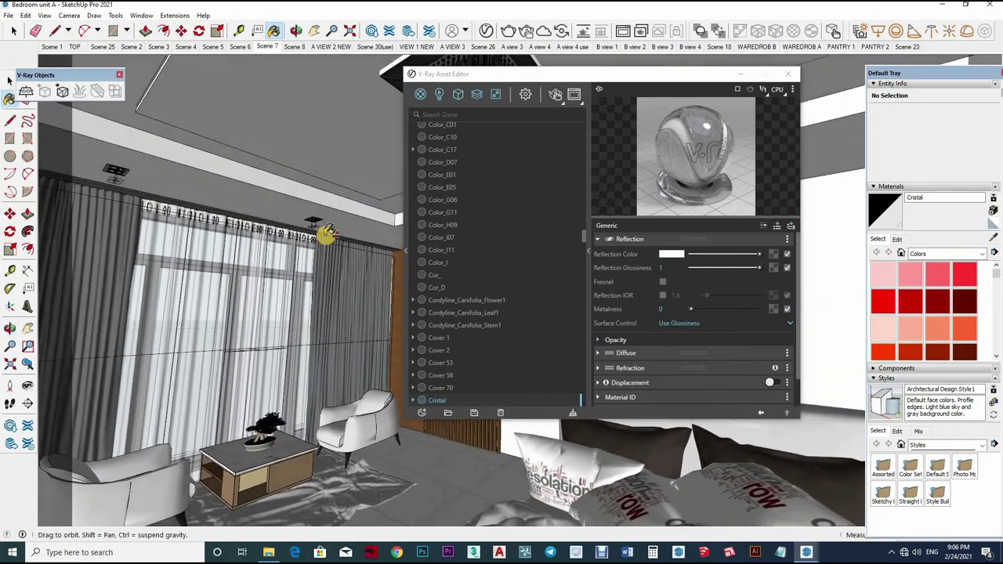
pyautogui.scroll(3, 279, 262)
pyautogui.scroll(2, 290, 263)
pyautogui.scroll(3, 313, 264)
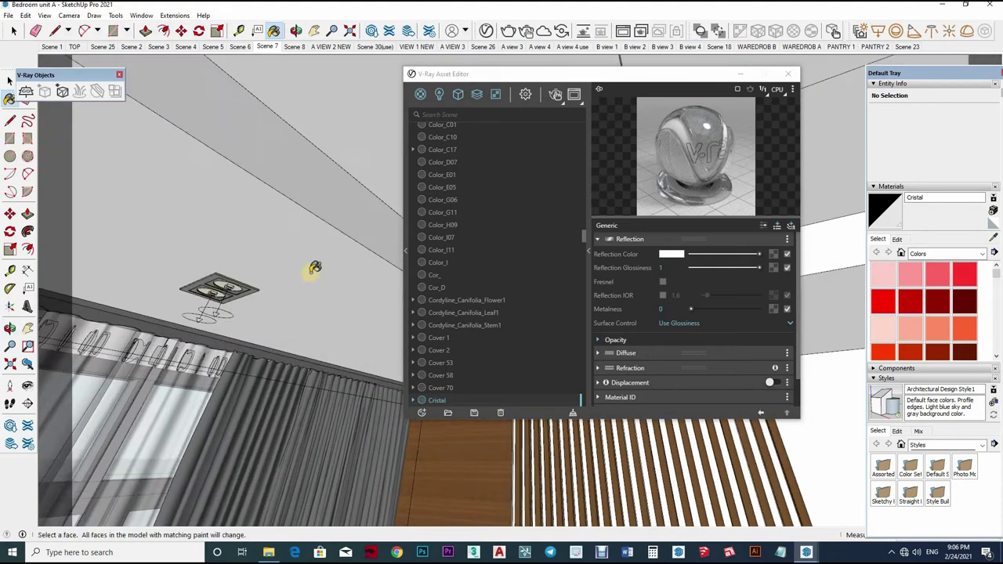
pyautogui.scroll(3, 320, 242)
pyautogui.moveTo(246, 259)
pyautogui.mouseDown(button='middle')
pyautogui.moveTo(870, 154)
pyautogui.moveTo(945, 255)
pyautogui.mouseUp(button='middle')
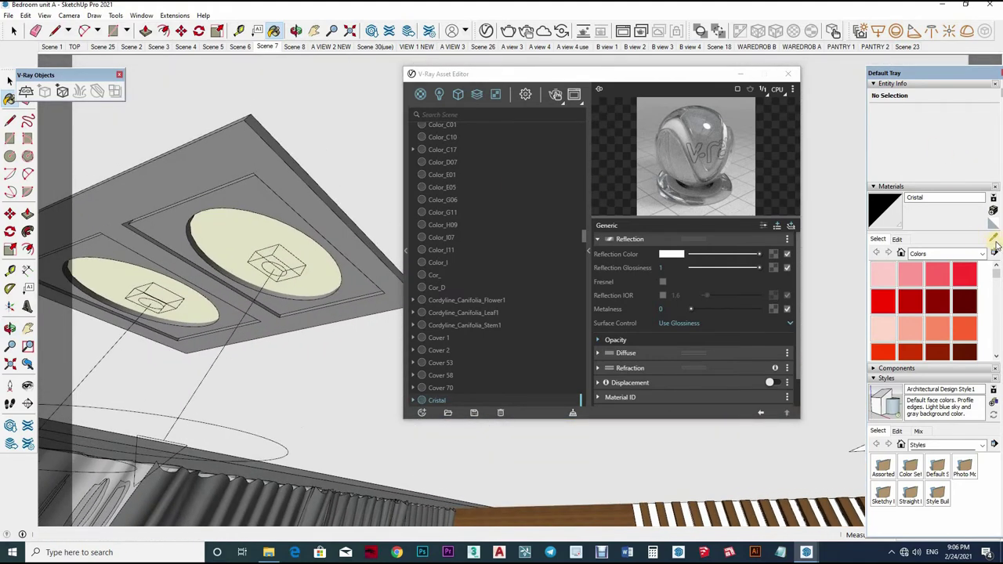
pyautogui.keyDown('alt'); pyautogui.click(238, 238); pyautogui.keyUp('alt')
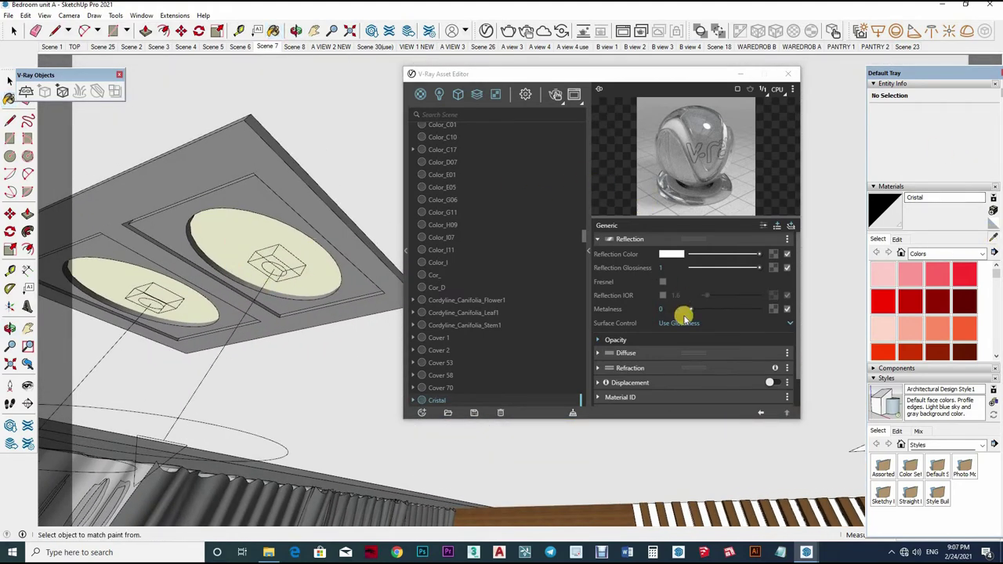
# Raise Color_3's emissive intensity from 20 to 30.
pyautogui.doubleClick(632, 268)
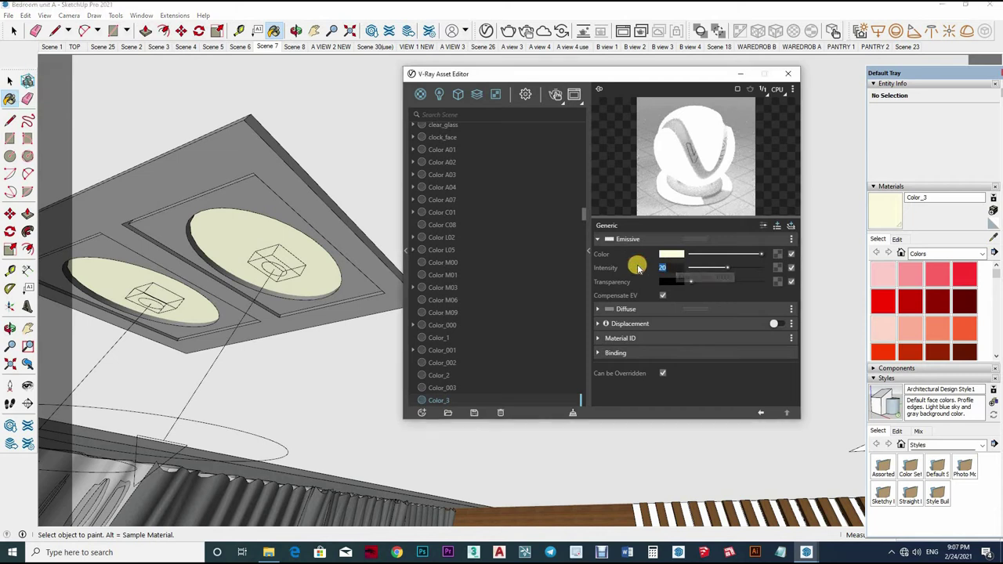
pyautogui.write('30')
pyautogui.press('Return')
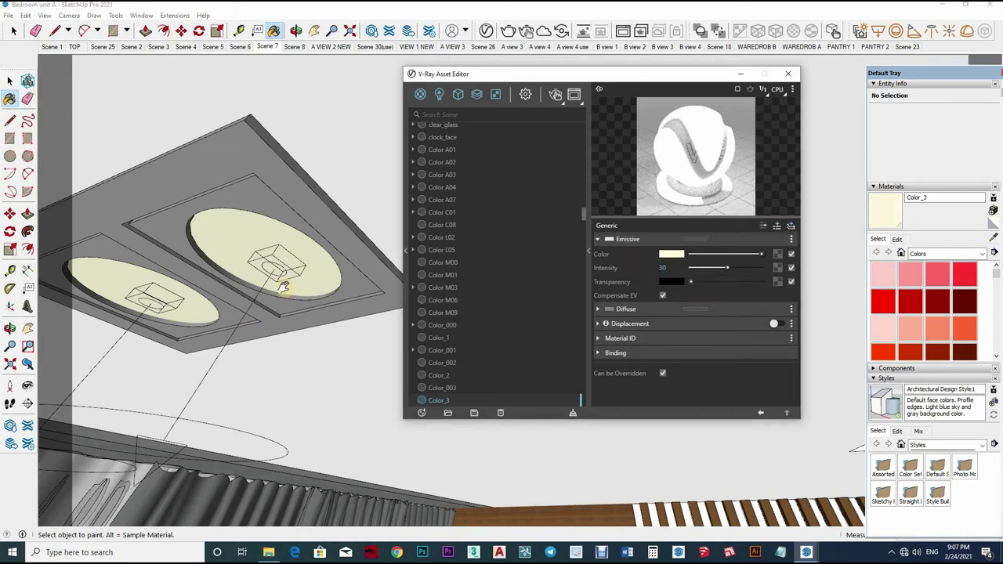
pyautogui.moveTo(195, 286)
pyautogui.mouseDown(button='middle')
pyautogui.moveTo(253, 303)
pyautogui.moveTo(326, 276)
pyautogui.mouseUp(button='middle')
pyautogui.press('space')
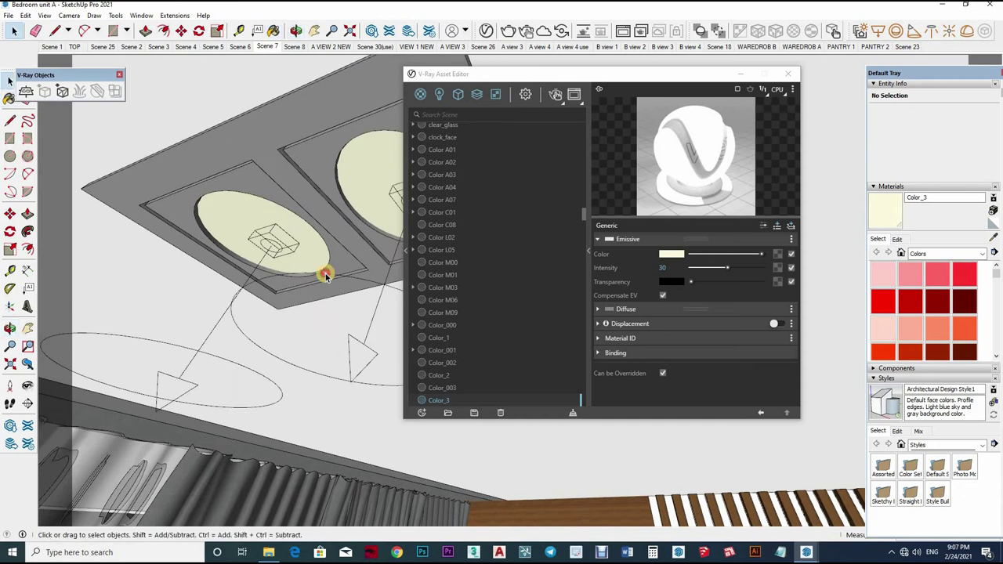
# Lower IES Light#1's intensity to 30000 lm in the Lights list, then reposition the editor window.
pyautogui.click(335, 279)
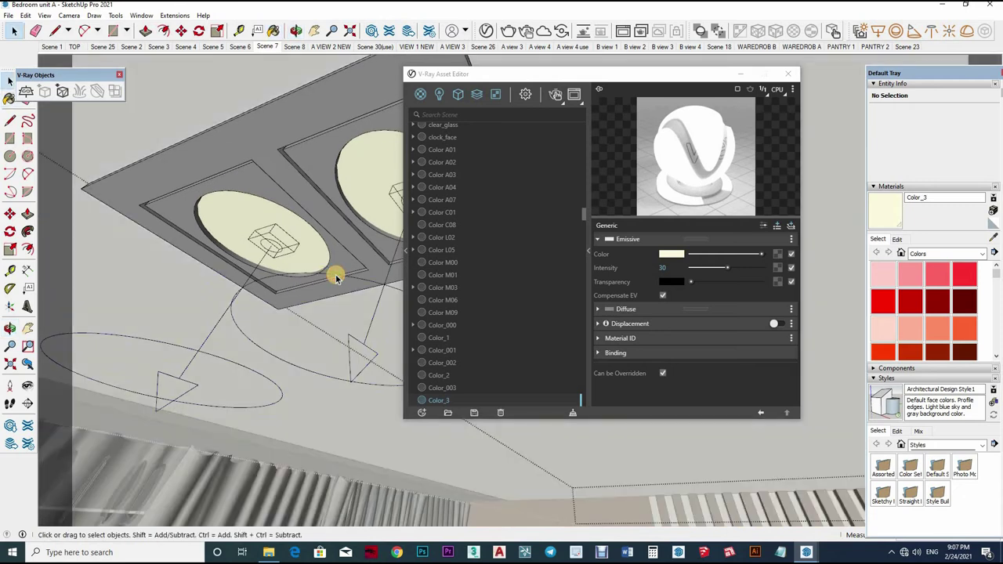
pyautogui.click(439, 94)
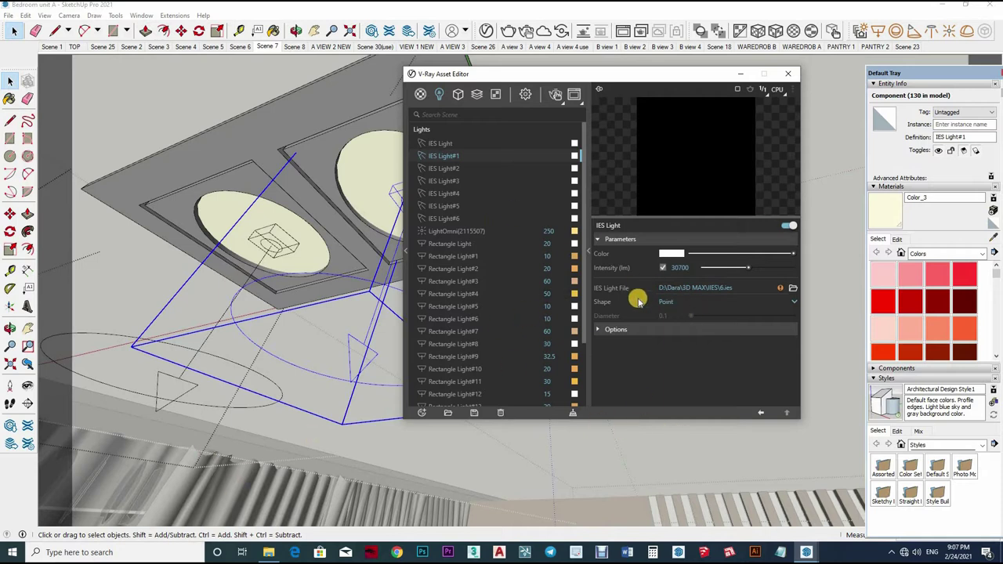
pyautogui.click(639, 471)
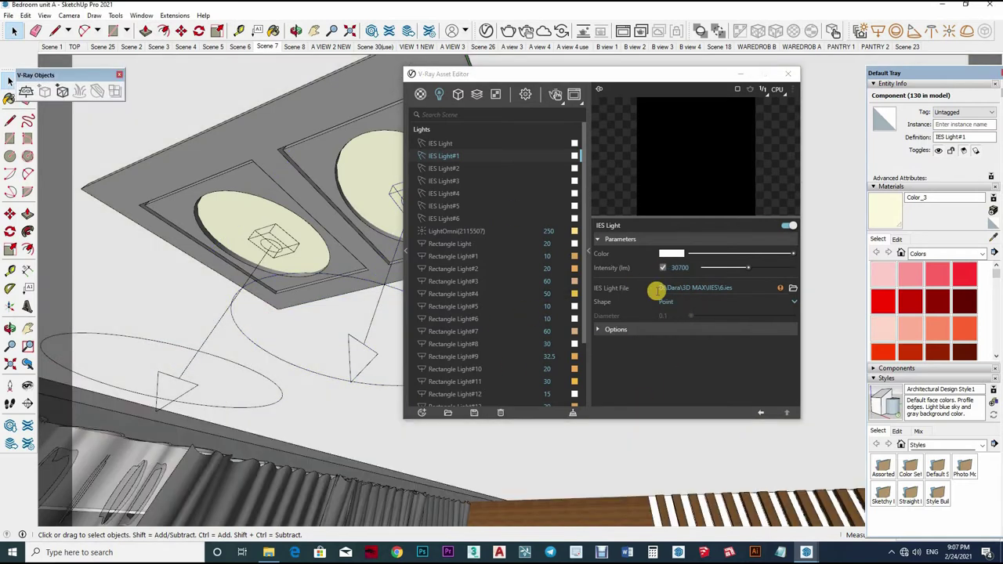
pyautogui.click(681, 268)
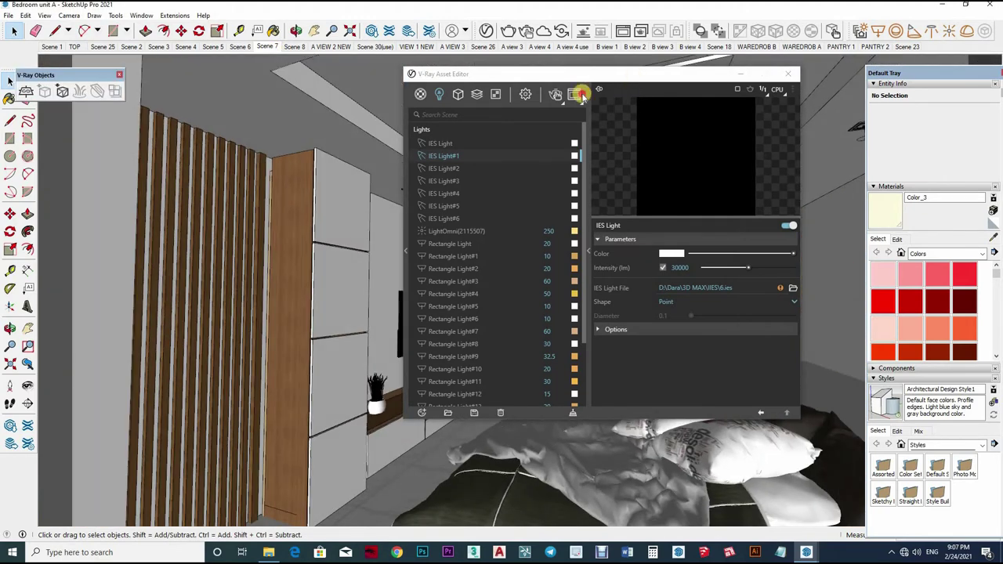
pyautogui.moveTo(581, 94)
pyautogui.mouseDown()
pyautogui.moveTo(219, 125)
pyautogui.moveTo(301, 124)
pyautogui.mouseUp()
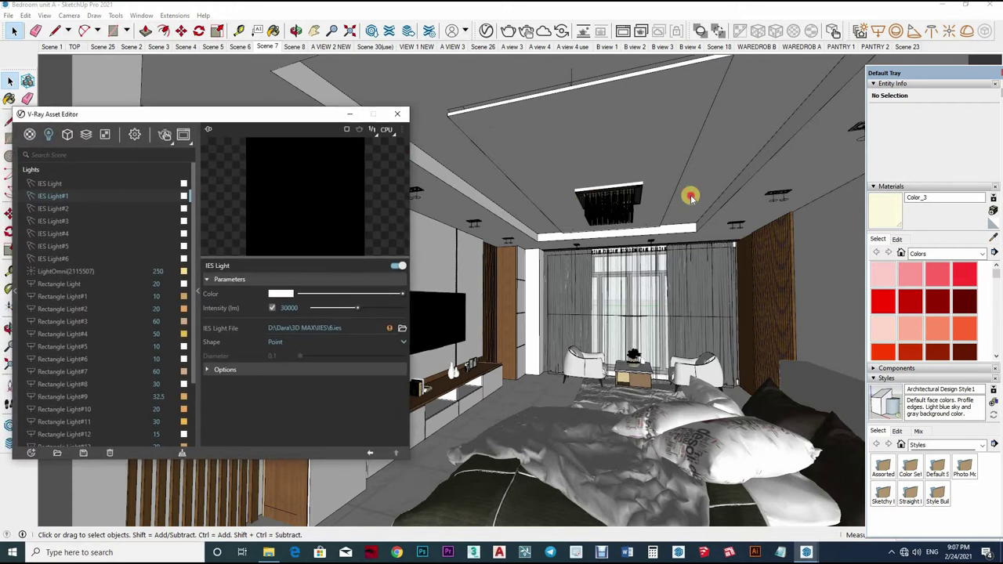
pyautogui.moveTo(117, 113); pyautogui.dragTo(351, 116)
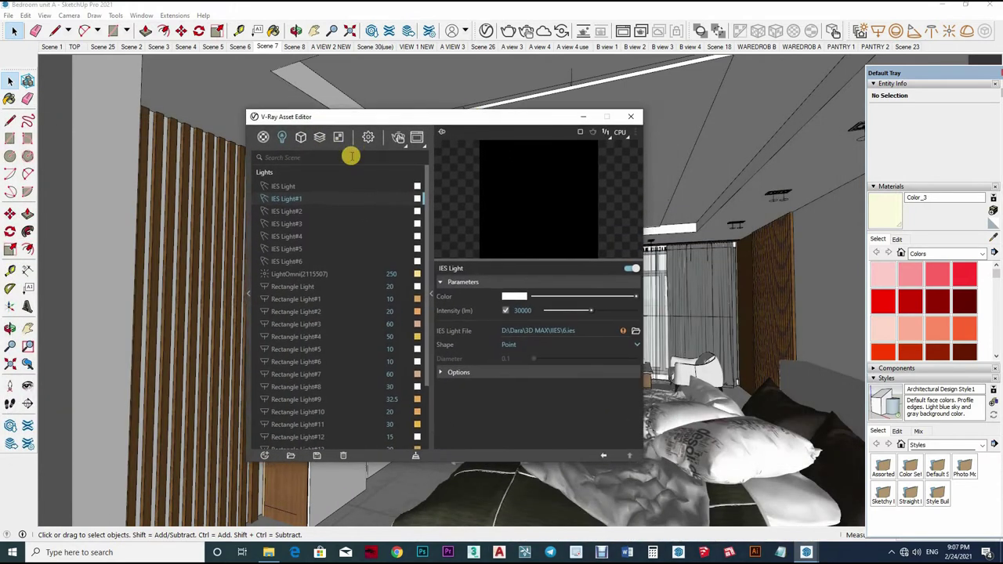
# Set the camera Exposure Value to 11 in the render settings.
pyautogui.click(364, 135)
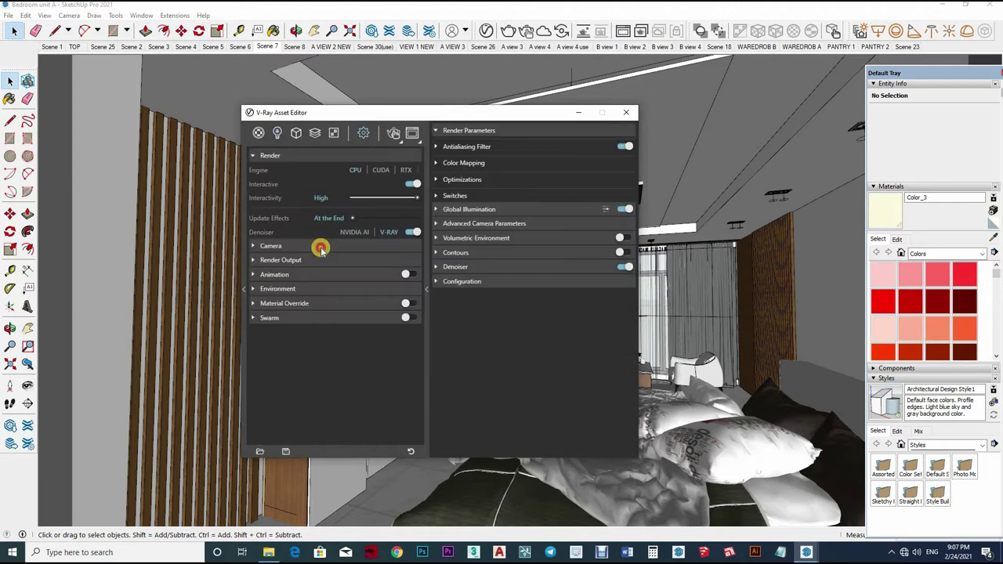
pyautogui.click(321, 248)
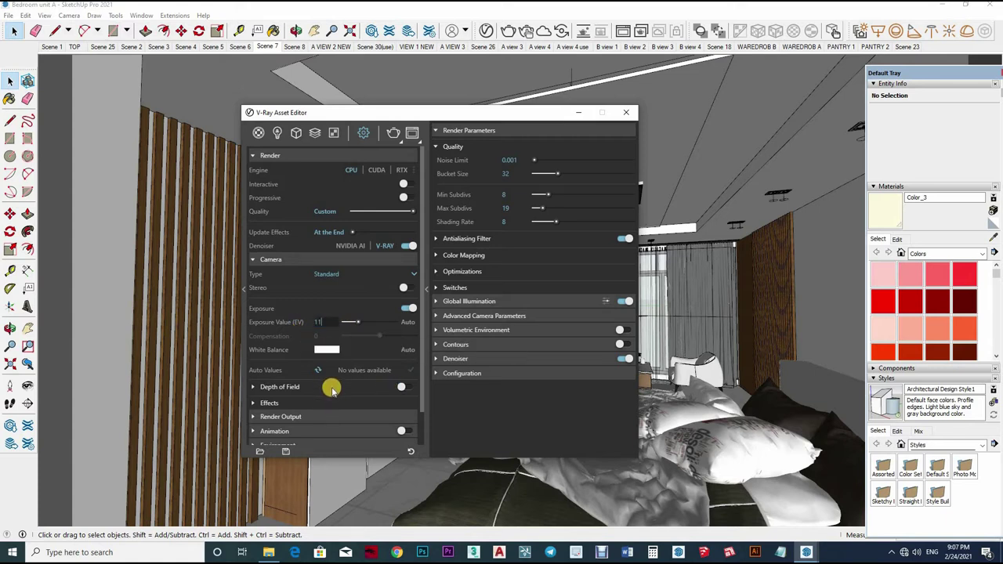
pyautogui.write('11')
pyautogui.press('Return')
# Set the render output width to 2250 with a 16:9 widescreen aspect.
pyautogui.click(345, 420)
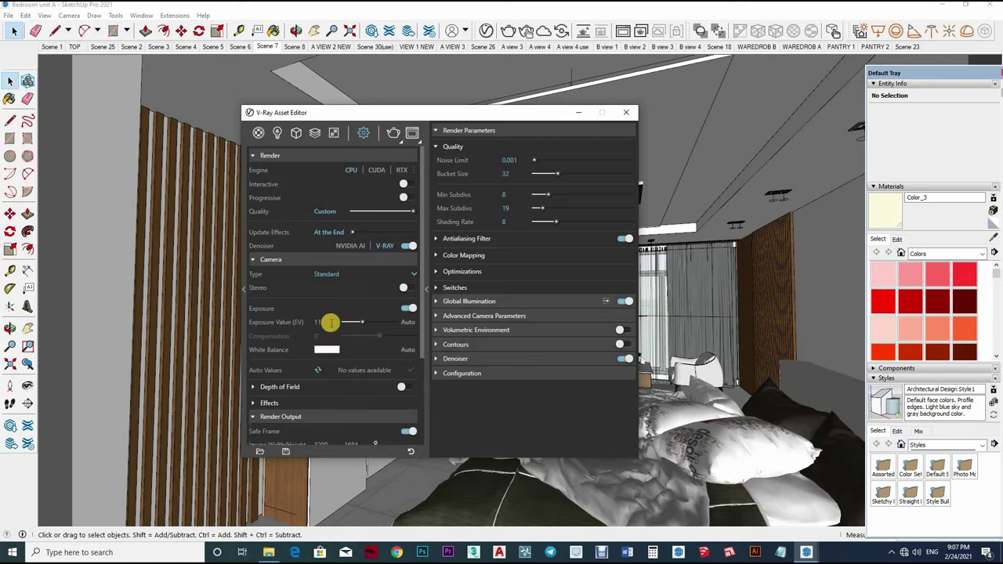
pyautogui.scroll(-3, 329, 322)
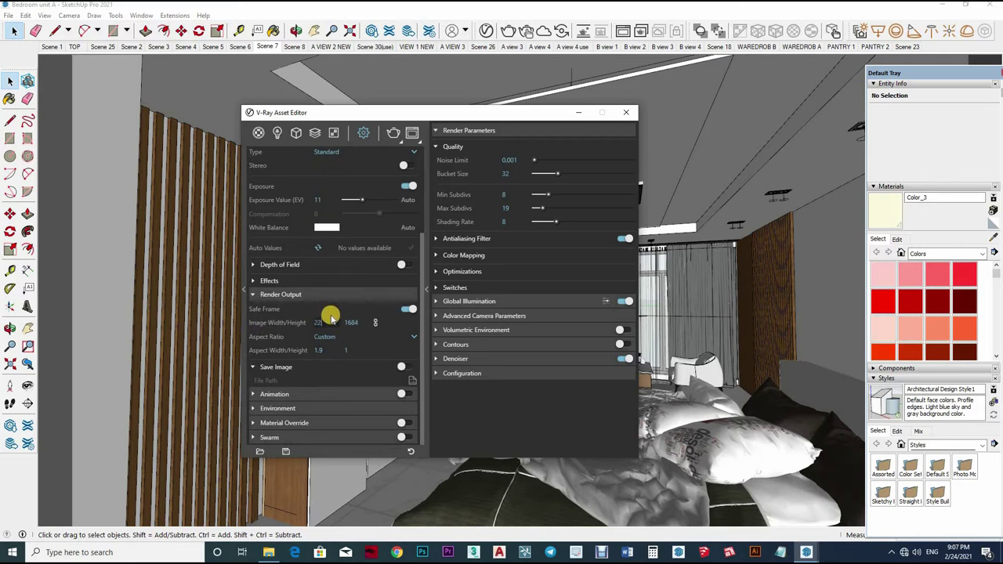
pyautogui.press('Return')
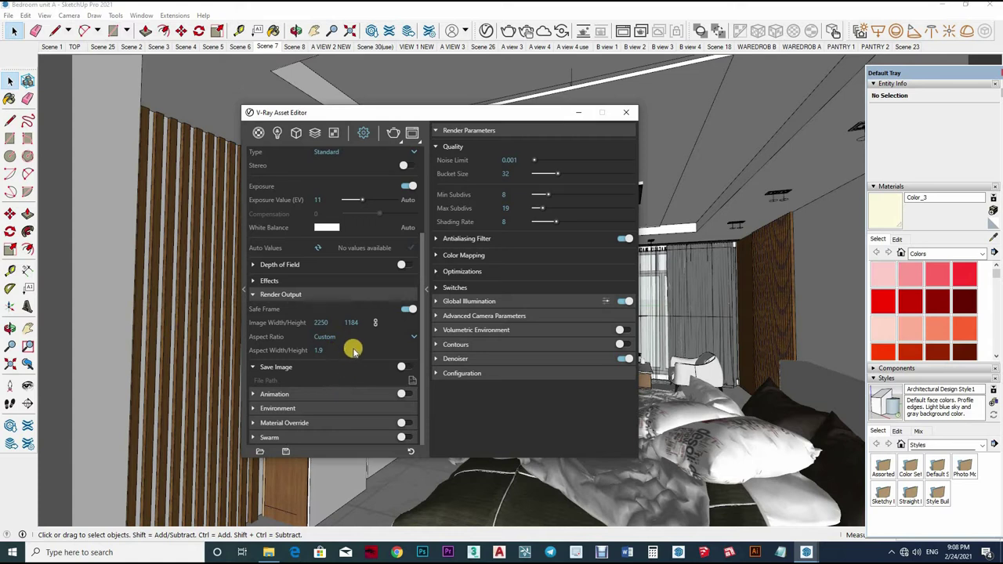
pyautogui.doubleClick(322, 336)
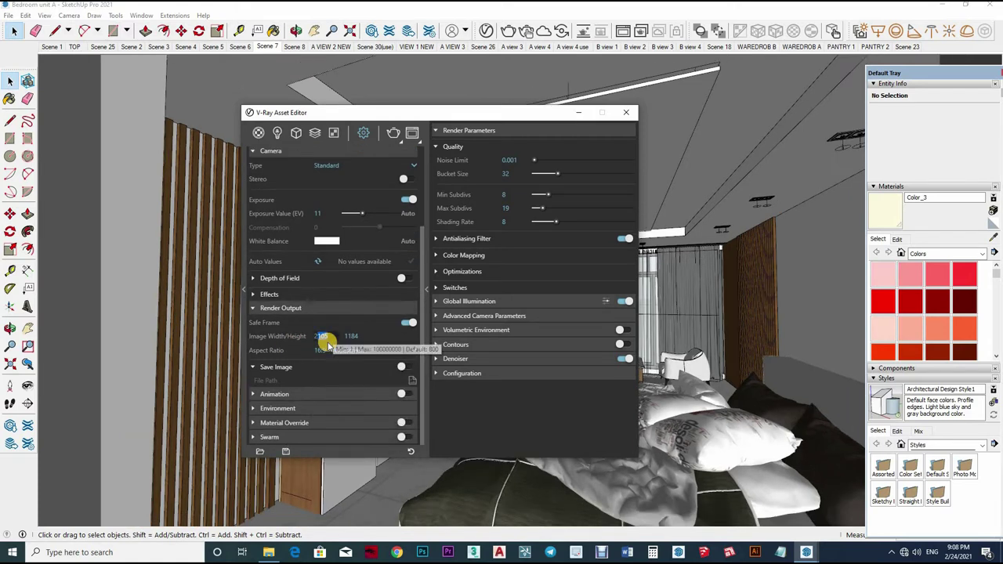
pyautogui.press('Return')
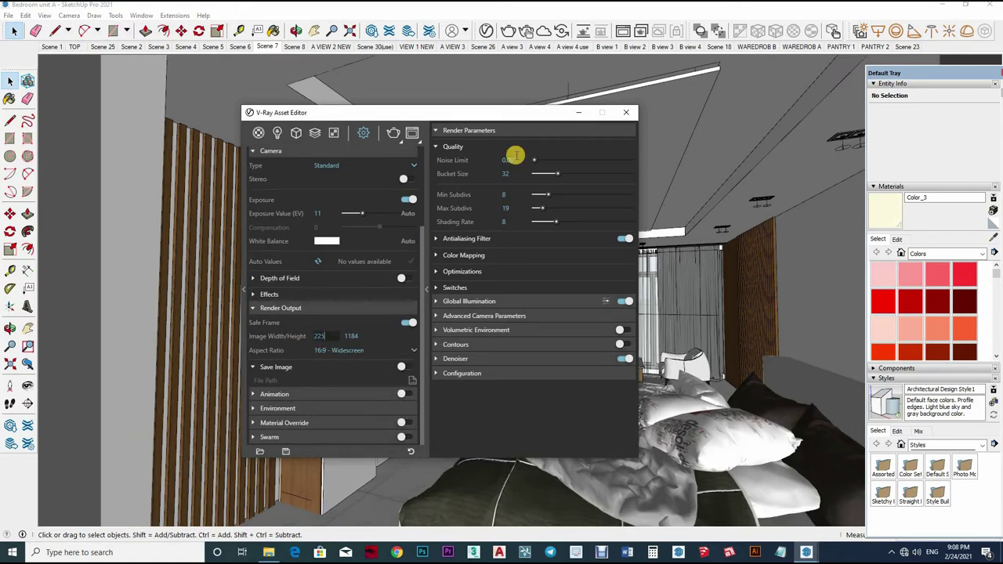
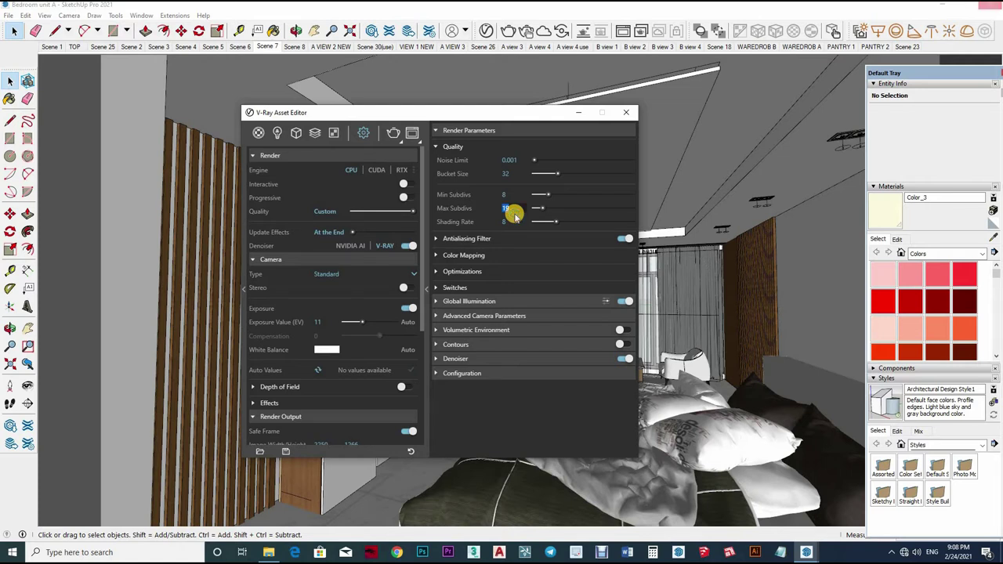
# Set Max Subdivs to 24 and look over the Antialiasing Filter settings.
pyautogui.write('24')
pyautogui.press('Return')
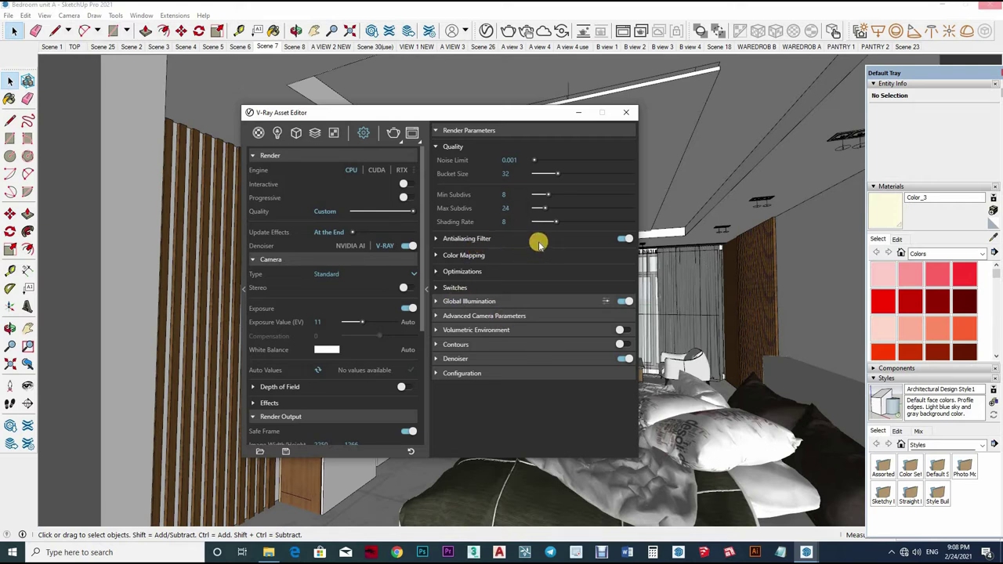
pyautogui.click(479, 241)
pyautogui.click(524, 239)
pyautogui.click(525, 243)
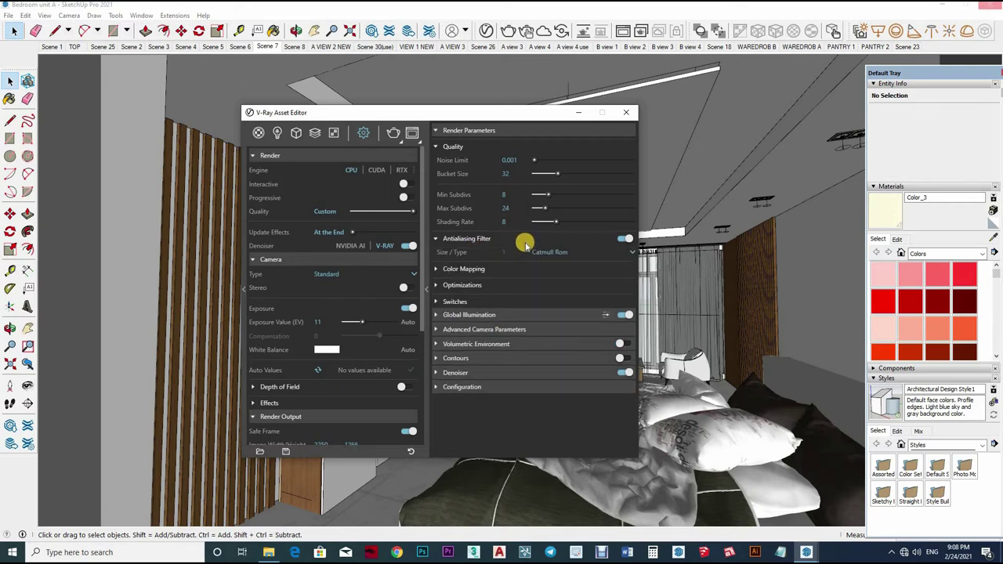
pyautogui.click(513, 239)
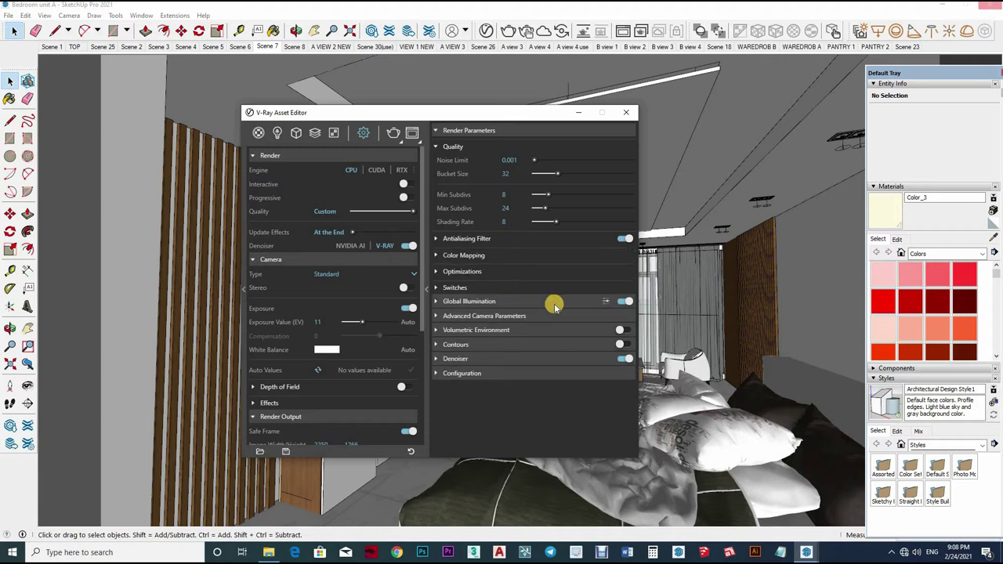
# Expand the Global Illumination settings showing Irradiance map and Light cache.
pyautogui.click(554, 305)
pyautogui.scroll(-1, 521, 341)
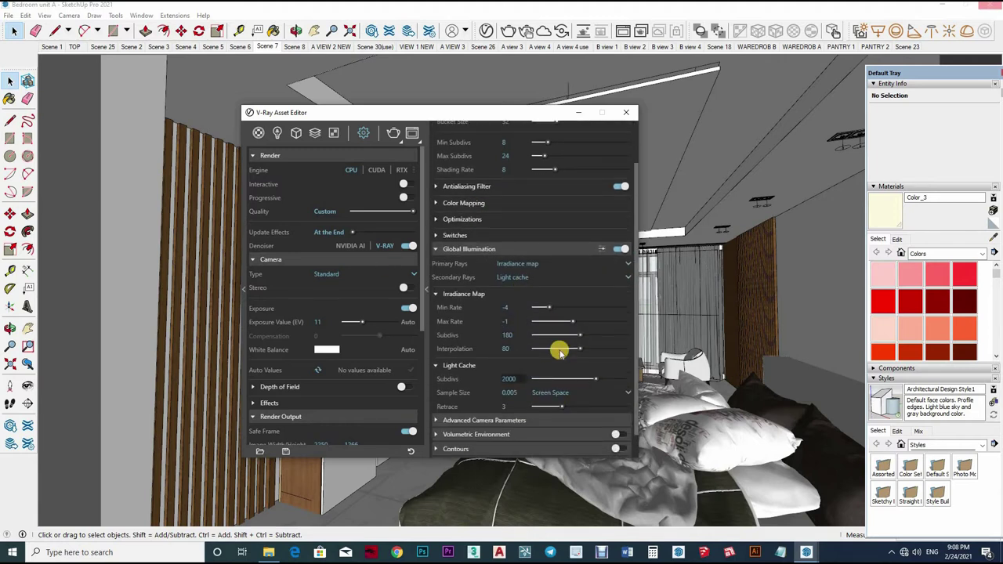
pyautogui.scroll(-1, 555, 355)
pyautogui.scroll(3, 580, 173)
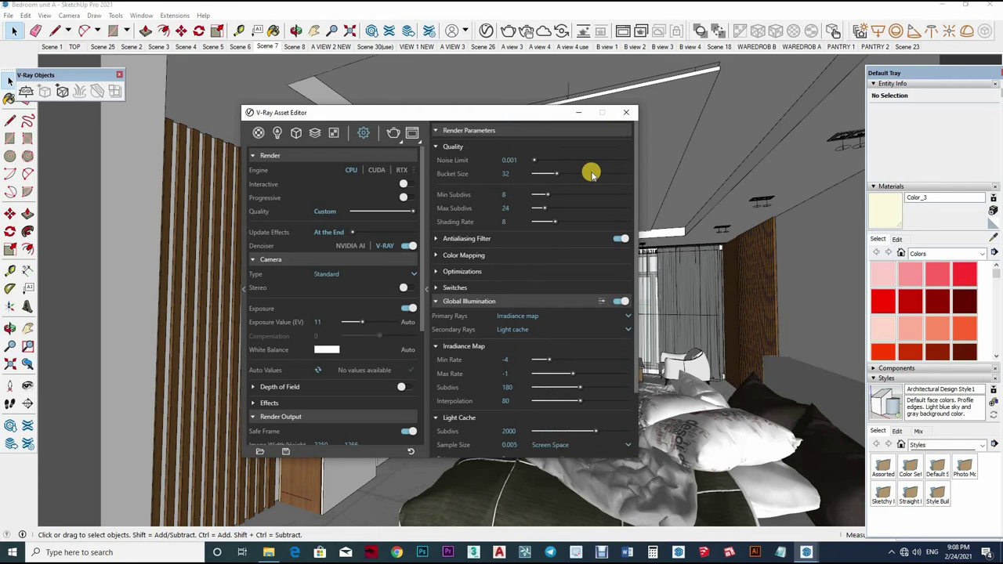
# Close the V-Ray settings and walk the camera from Scene 7 into a bedroom view.
pyautogui.click(629, 113)
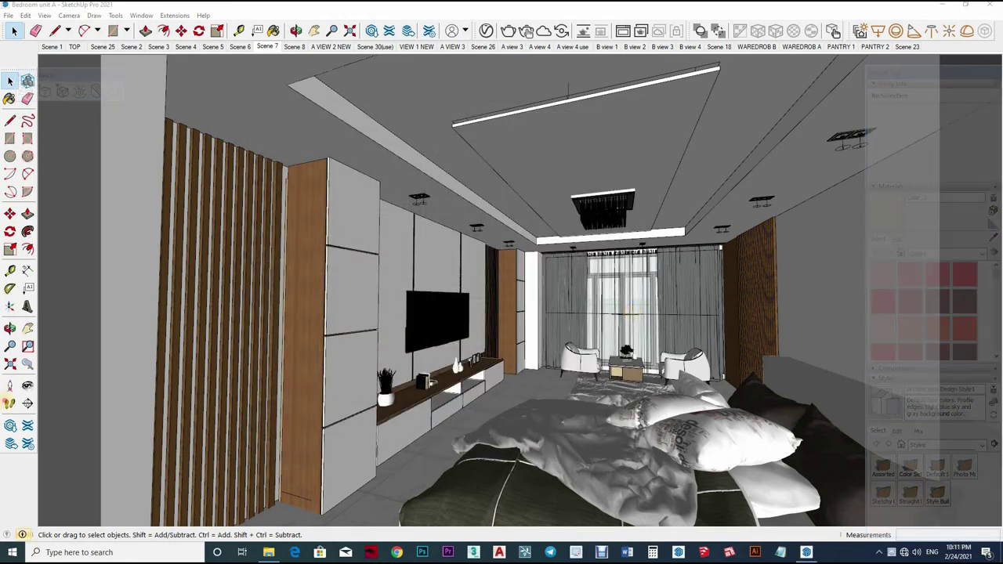
pyautogui.press('w')
pyautogui.moveTo(571, 363); pyautogui.dragTo(171, 56)
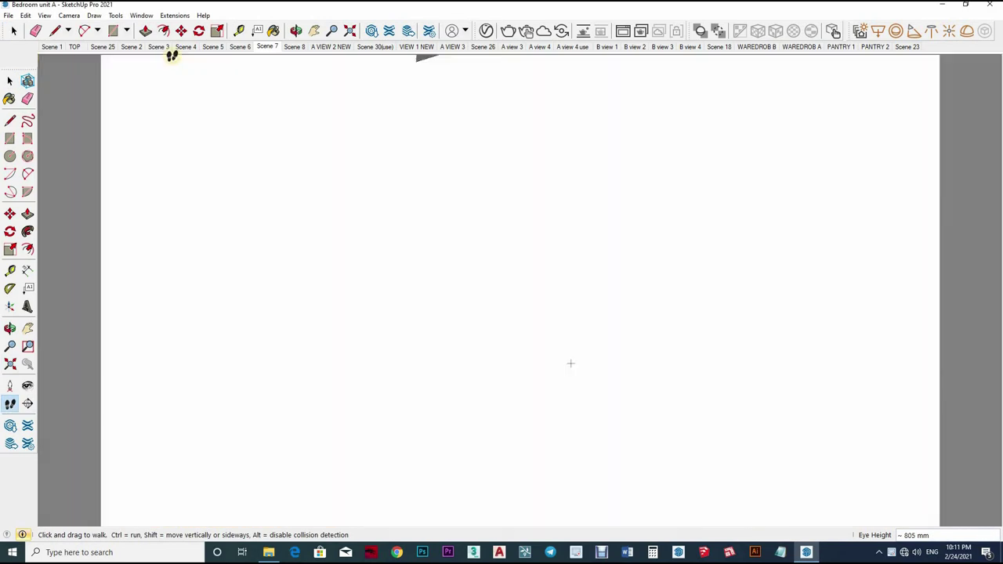
pyautogui.moveTo(308, 106)
pyautogui.mouseDown()
pyautogui.moveTo(544, 453)
pyautogui.moveTo(504, 439)
pyautogui.mouseUp()
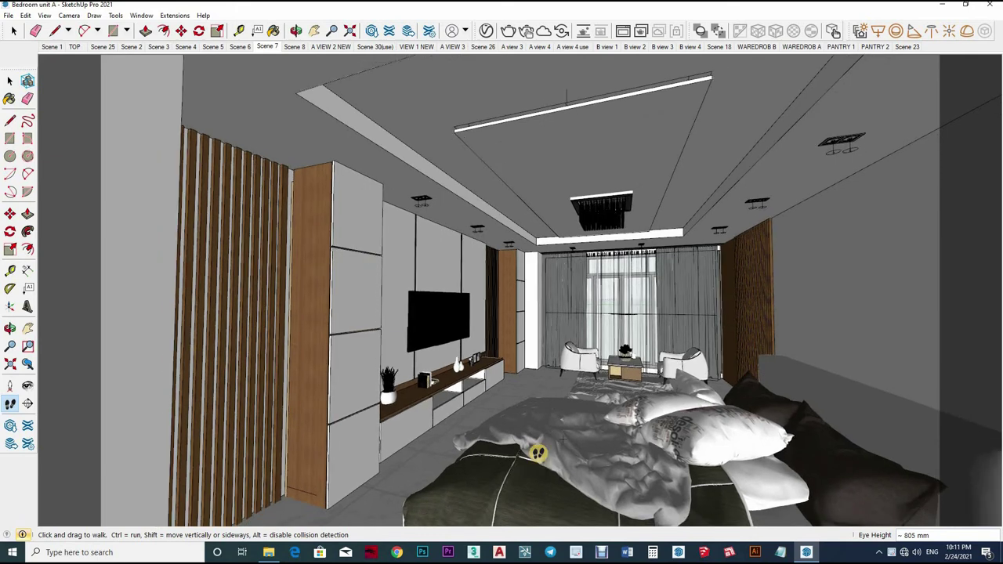
pyautogui.click(265, 46)
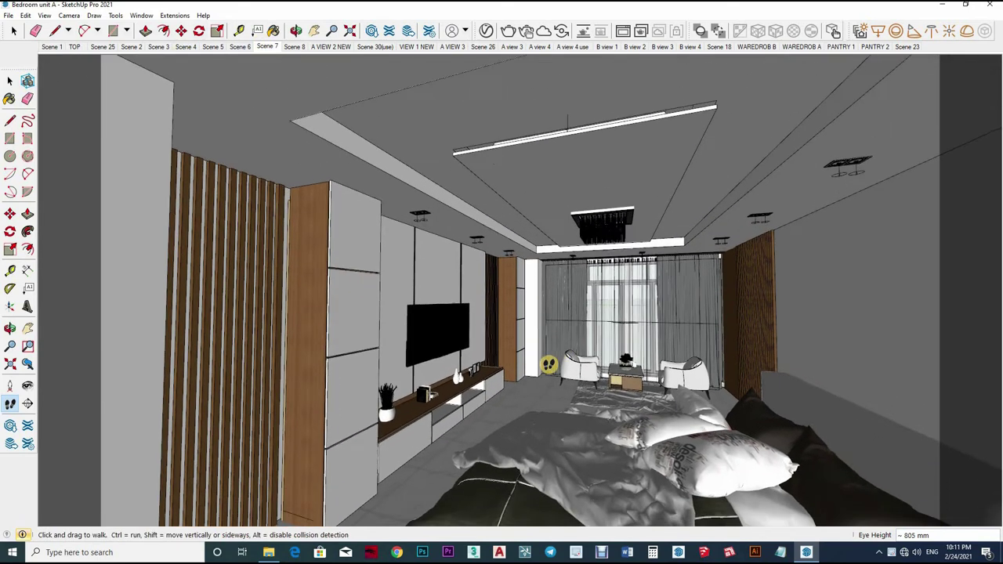
pyautogui.moveTo(544, 385); pyautogui.dragTo(703, 9)
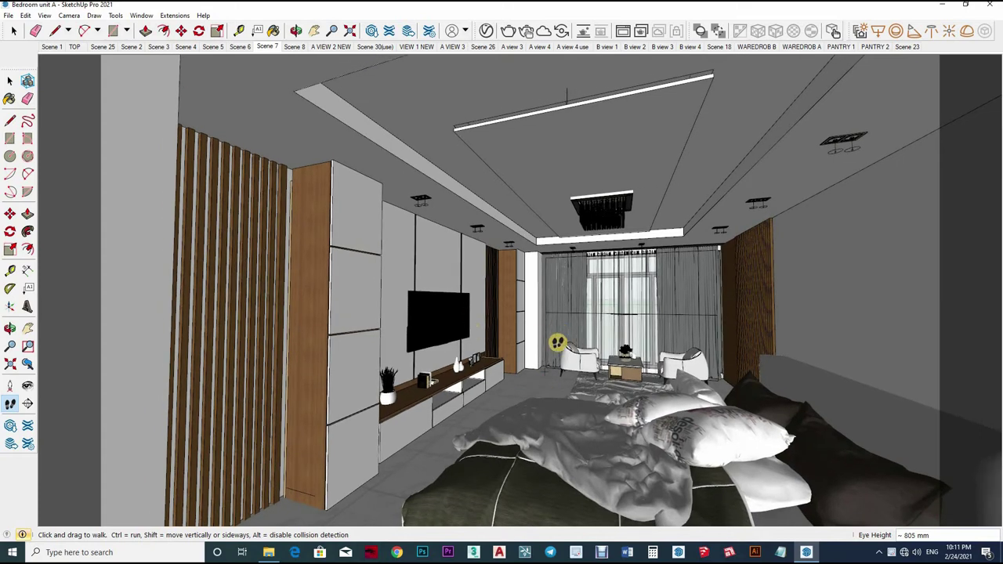
# Add Scene 29, switch to Two-Point Perspective, and update Scene 29 with that view.
pyautogui.rightClick(941, 47)
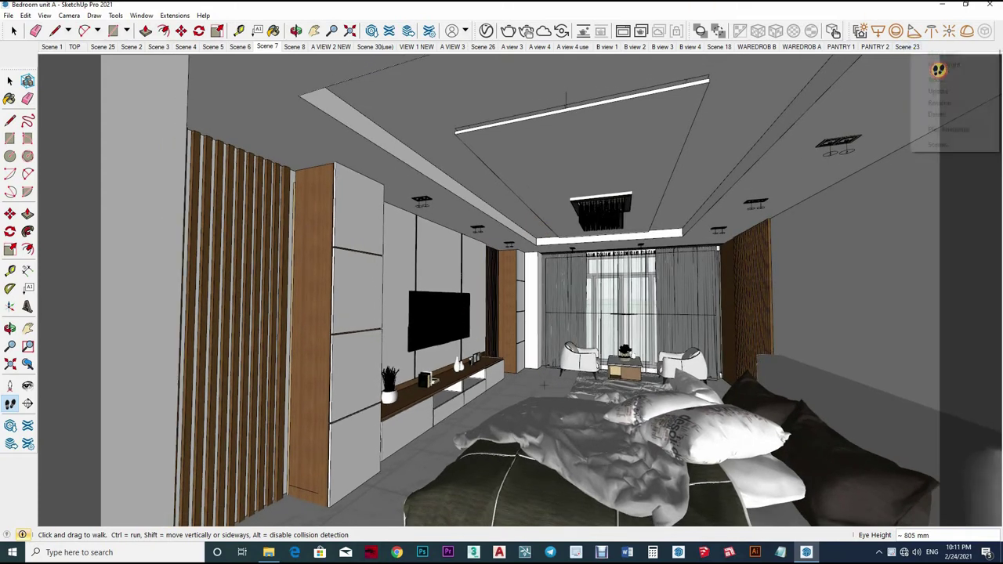
pyautogui.click(952, 80)
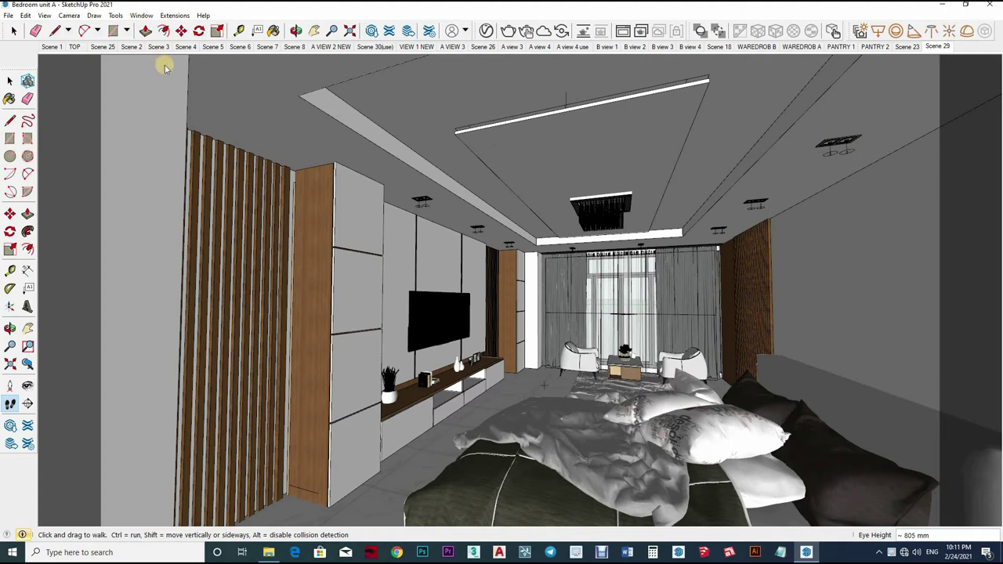
pyautogui.click(142, 15)
pyautogui.moveTo(69, 15)
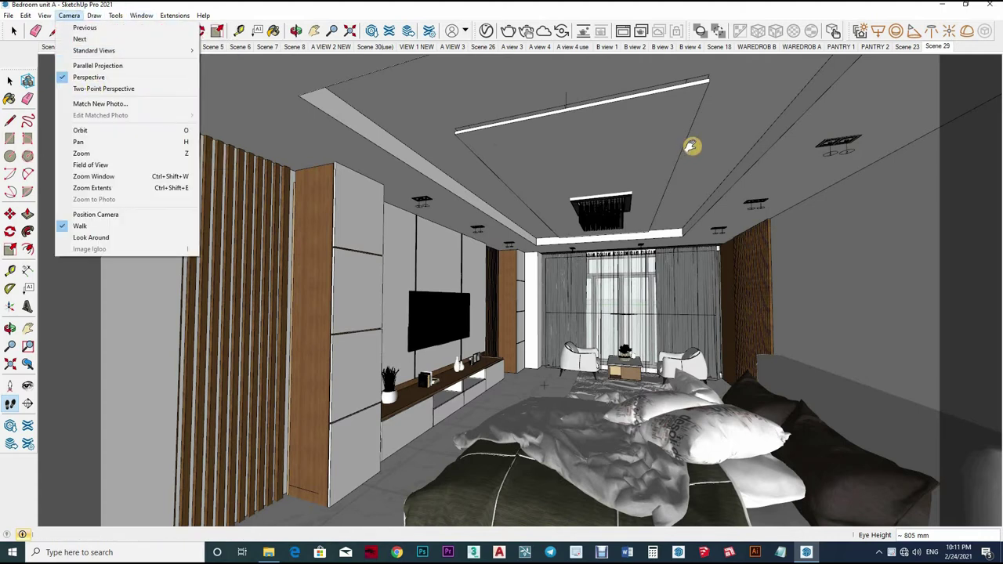
pyautogui.click(103, 89)
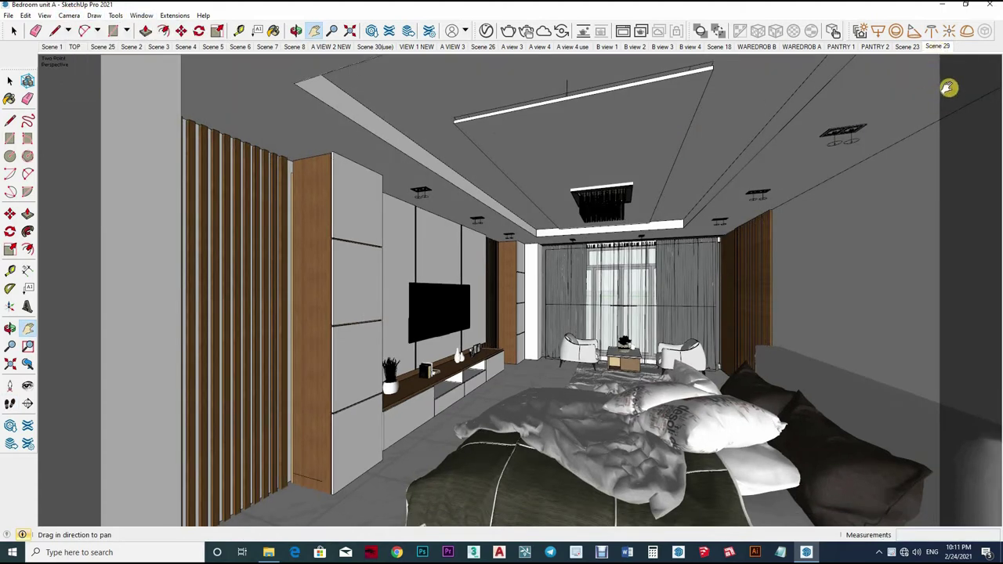
pyautogui.rightClick(937, 46)
pyautogui.click(942, 92)
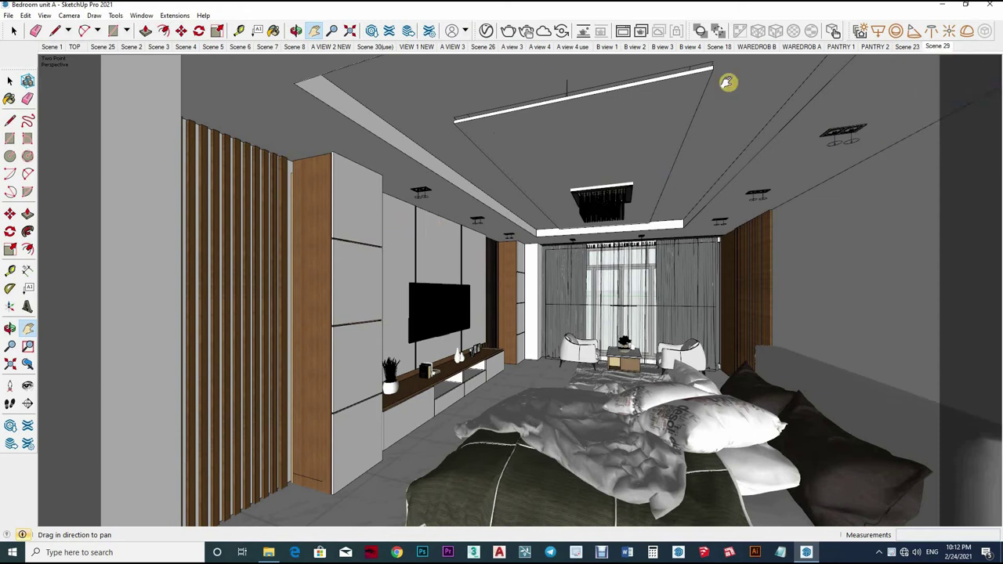
pyautogui.click(486, 32)
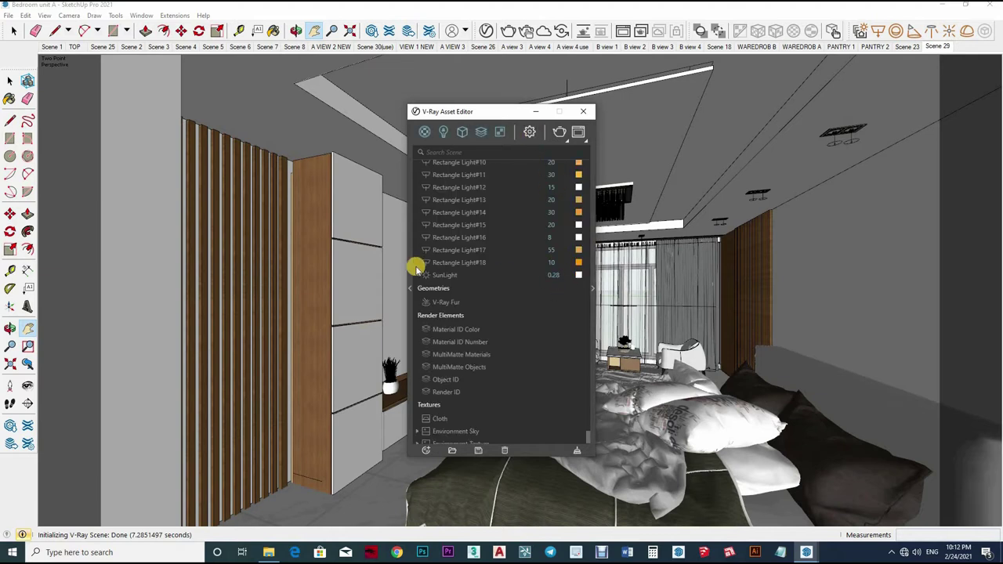
# Check the Camera rollout, then leave the Environment rollout expanded in V-Ray settings.
pyautogui.click(509, 260)
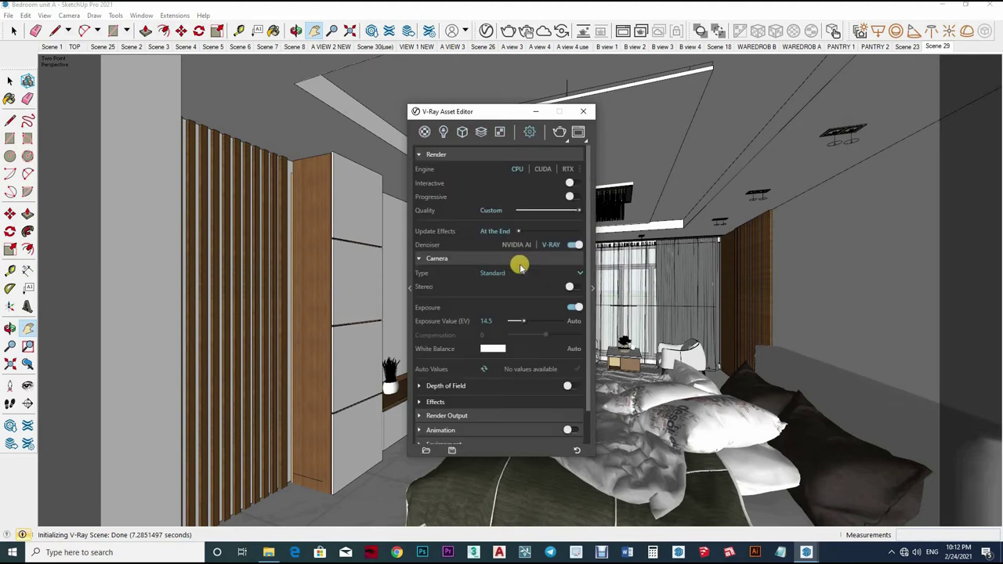
pyautogui.click(528, 262)
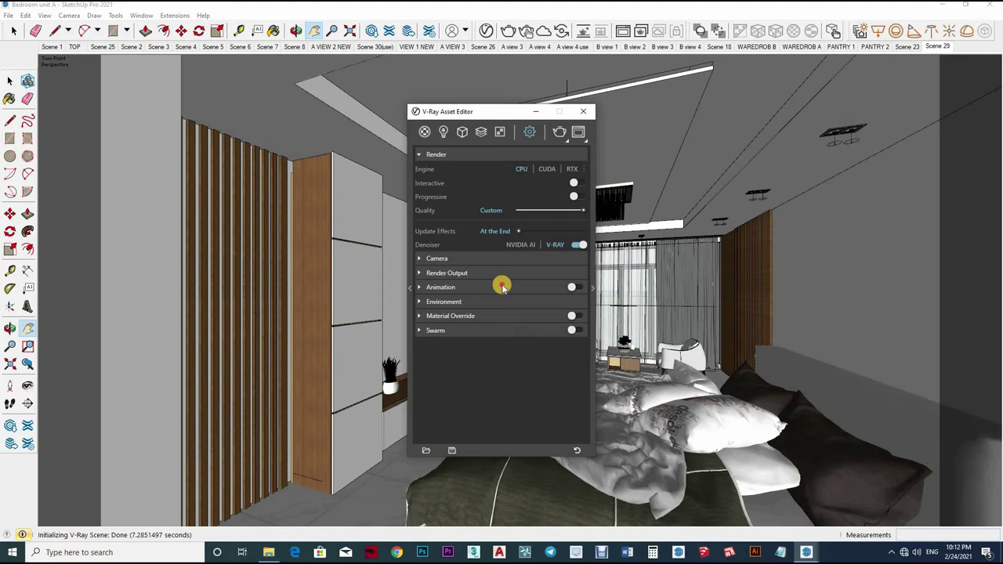
pyautogui.click(499, 301)
pyautogui.click(541, 304)
pyautogui.click(525, 304)
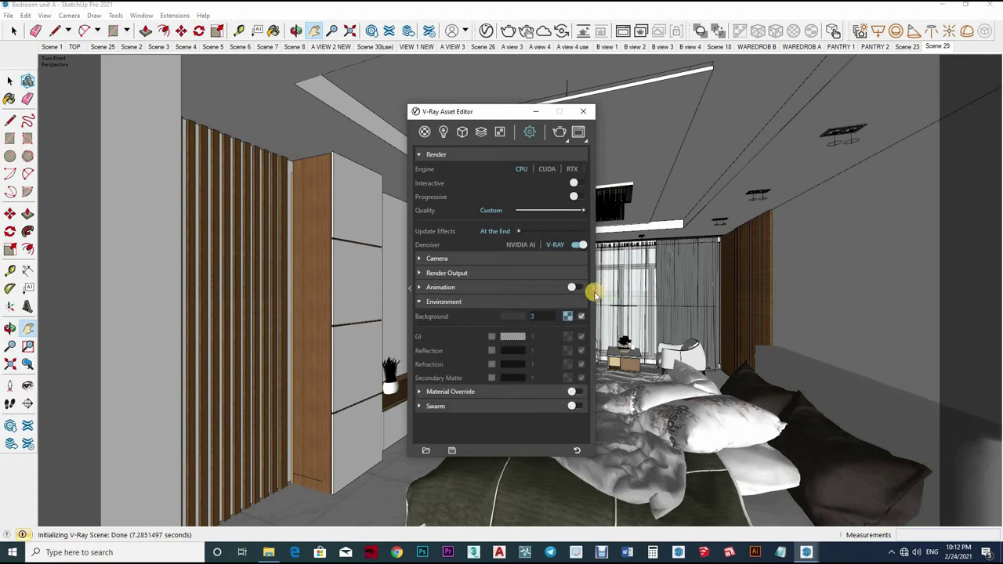
# Set Noise Limit to 0.005 with Max Subdivs at 24, then close the Asset Editor.
pyautogui.click(608, 240)
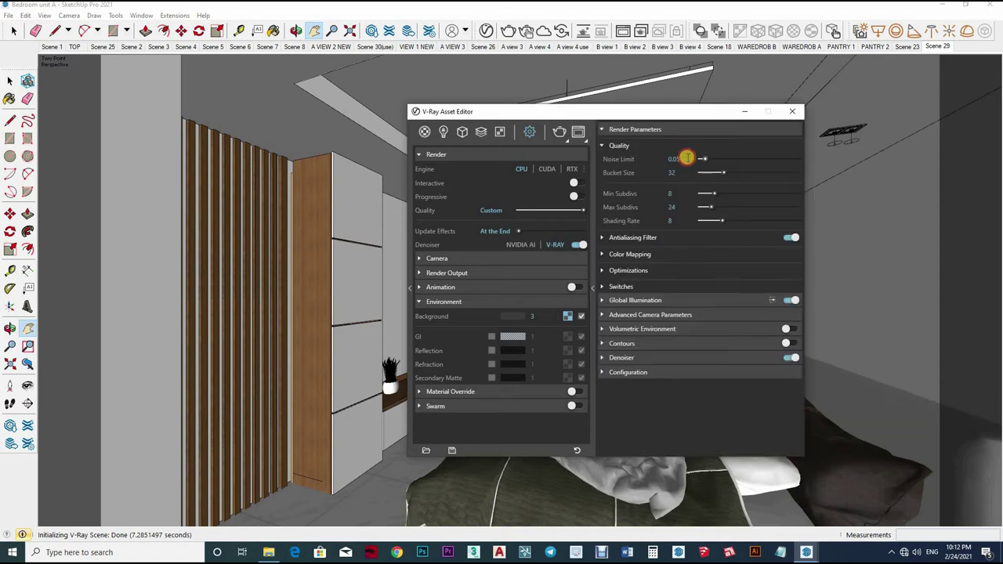
pyautogui.click(678, 165)
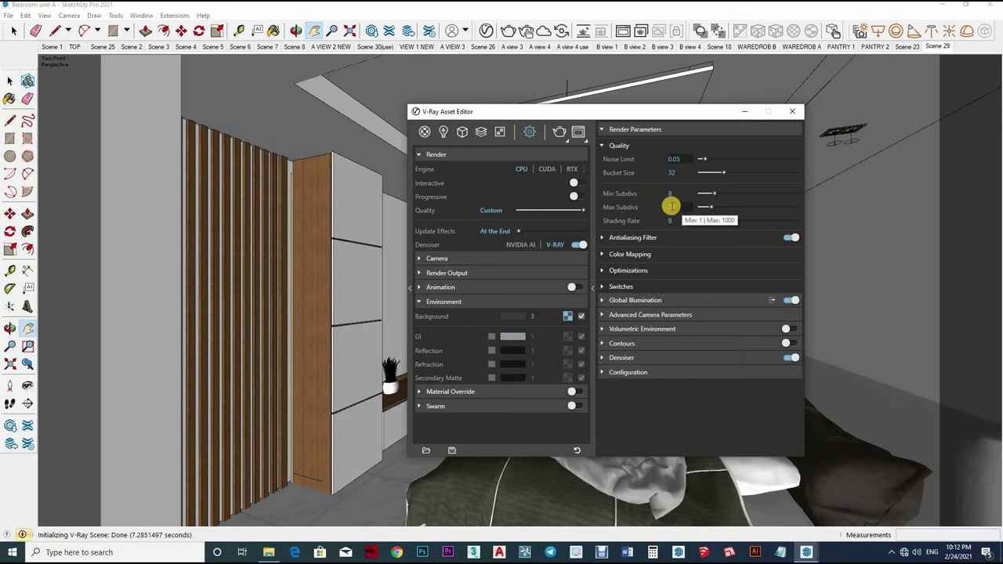
pyautogui.click(672, 207)
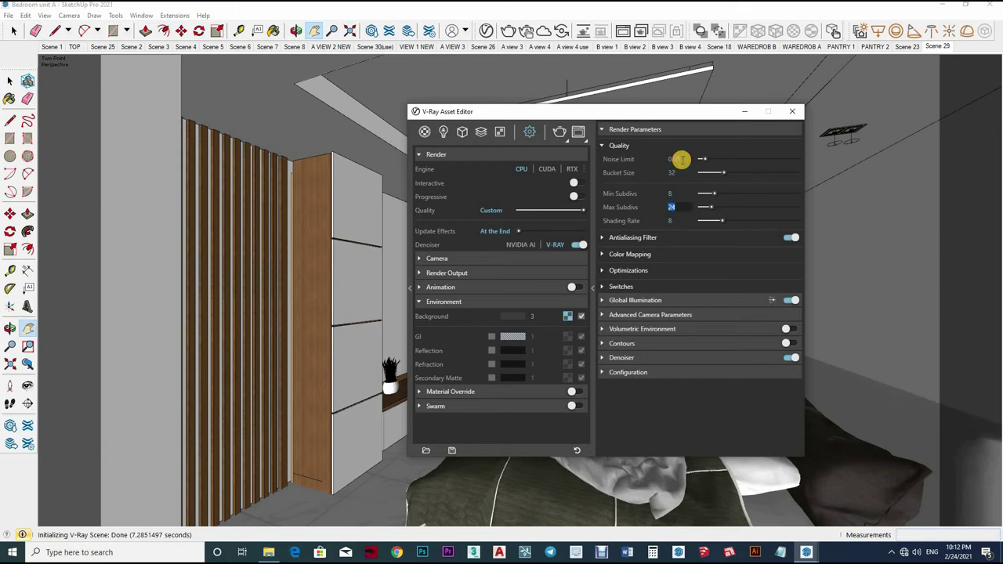
pyautogui.click(678, 160)
pyautogui.write('0.005')
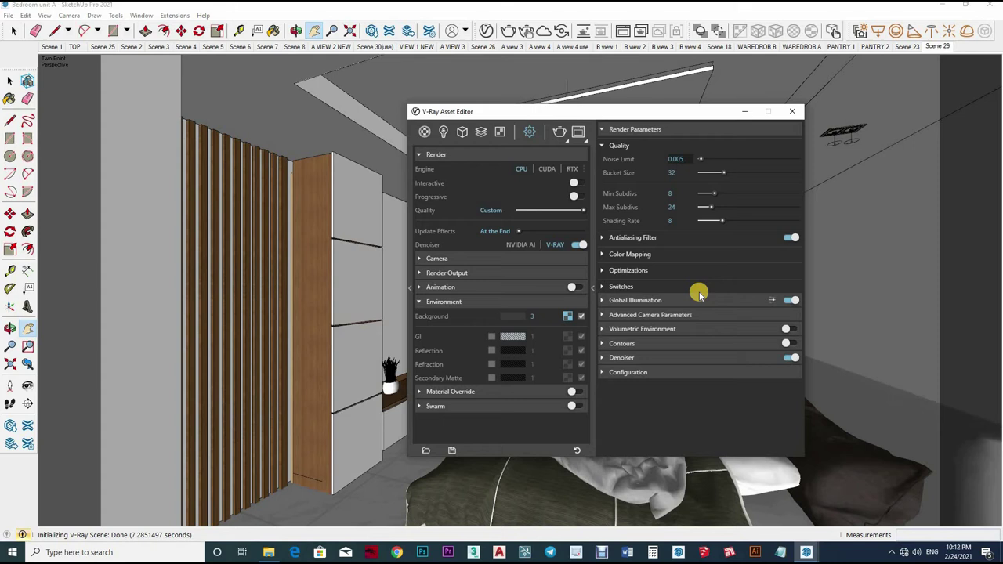
pyautogui.click(705, 300)
pyautogui.click(705, 300)
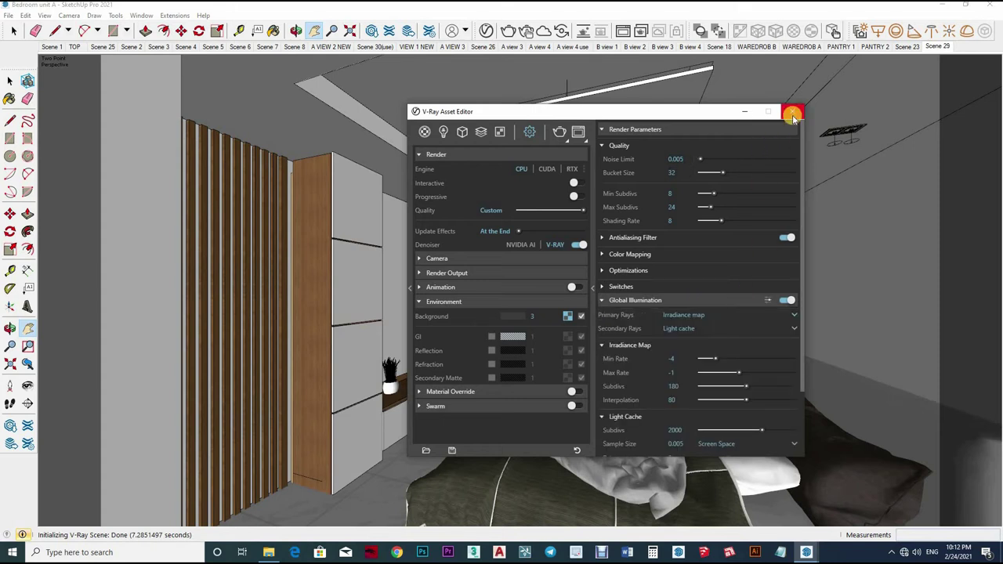
pyautogui.click(793, 116)
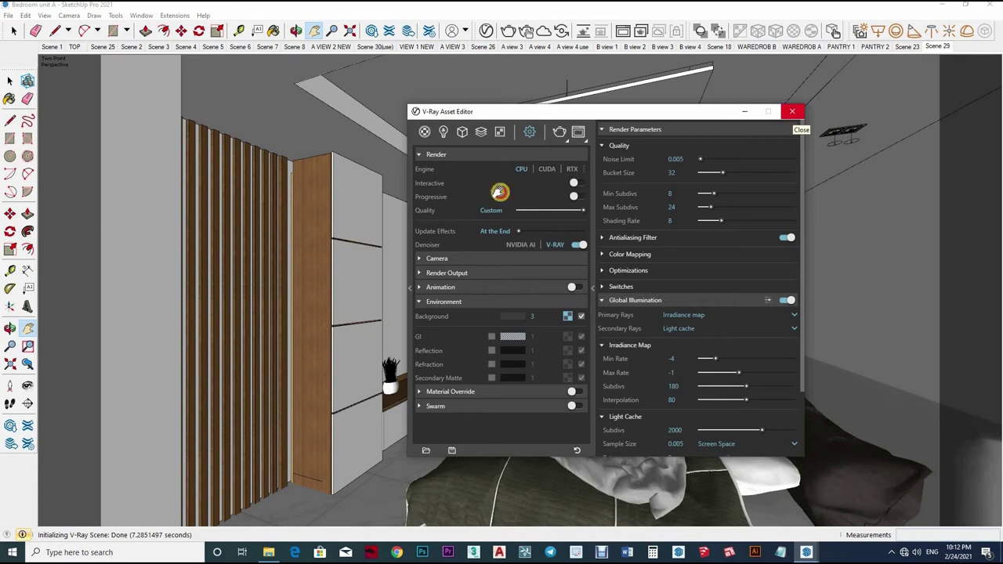
pyautogui.click(10, 81)
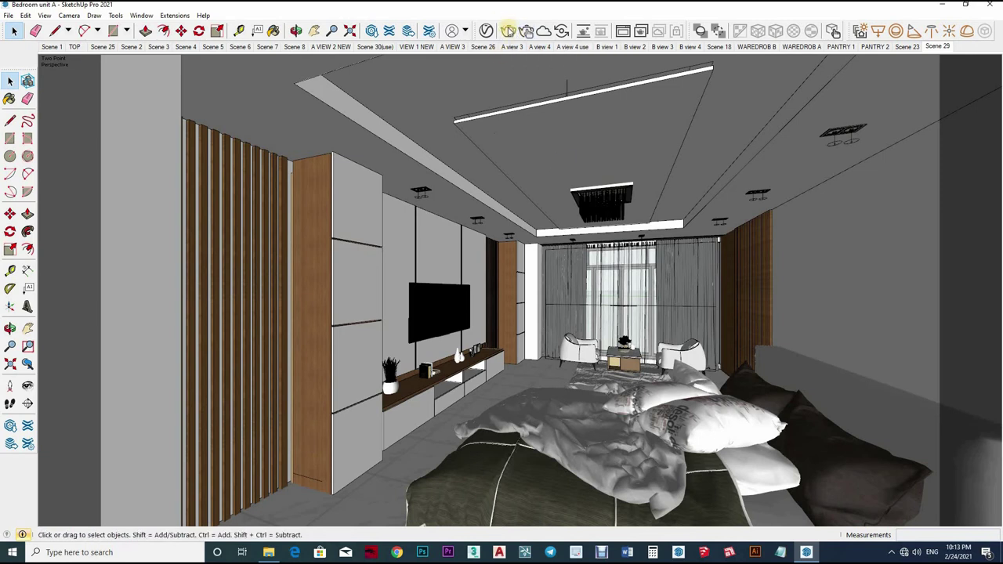
# Start the V-Ray render of the bedroom in the Frame Buffer.
pyautogui.click(508, 30)
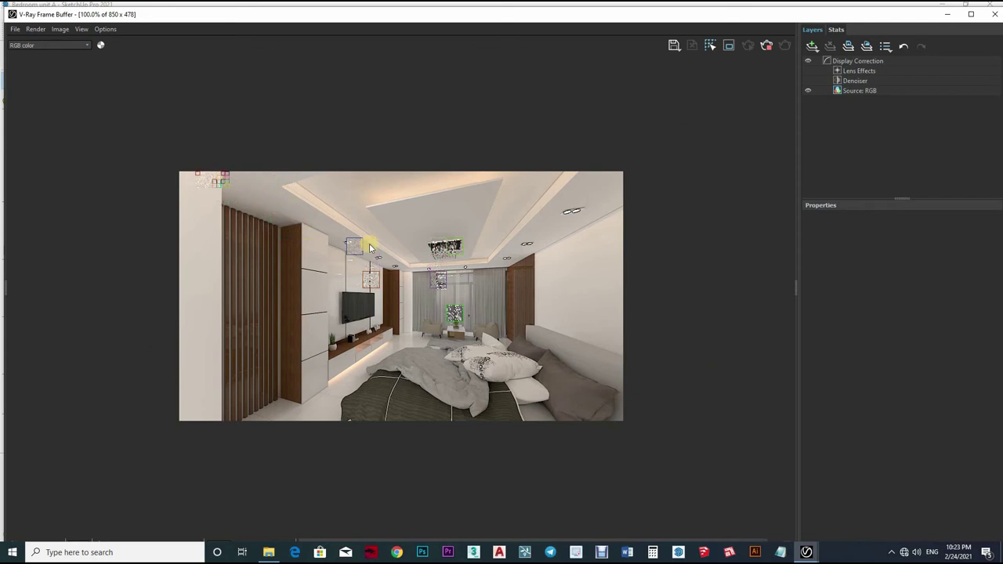
# Zoom in and out on the finished 850 x 478 bedroom render to inspect details.
pyautogui.scroll(2, 311, 306)
pyautogui.scroll(-1, 410, 328)
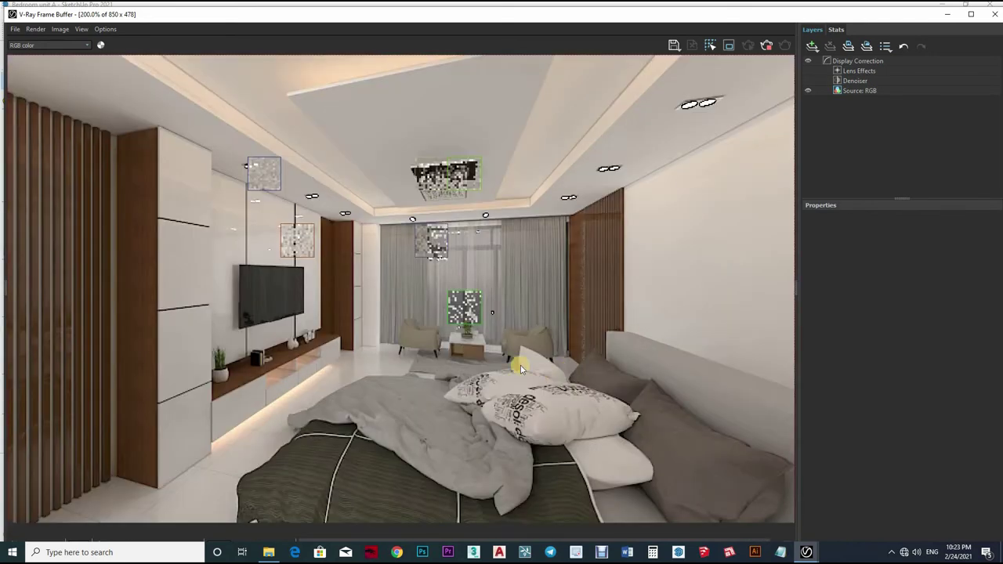
pyautogui.scroll(-1, 519, 358)
pyautogui.scroll(1, 458, 321)
pyautogui.scroll(-1, 467, 293)
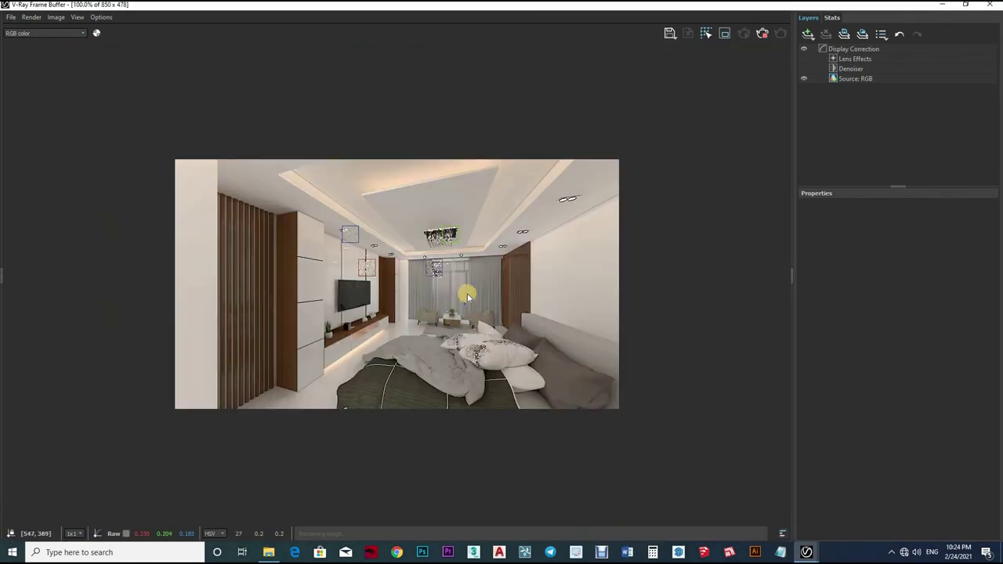
pyautogui.scroll(1, 521, 326)
pyautogui.scroll(-1, 573, 337)
pyautogui.scroll(1, 573, 337)
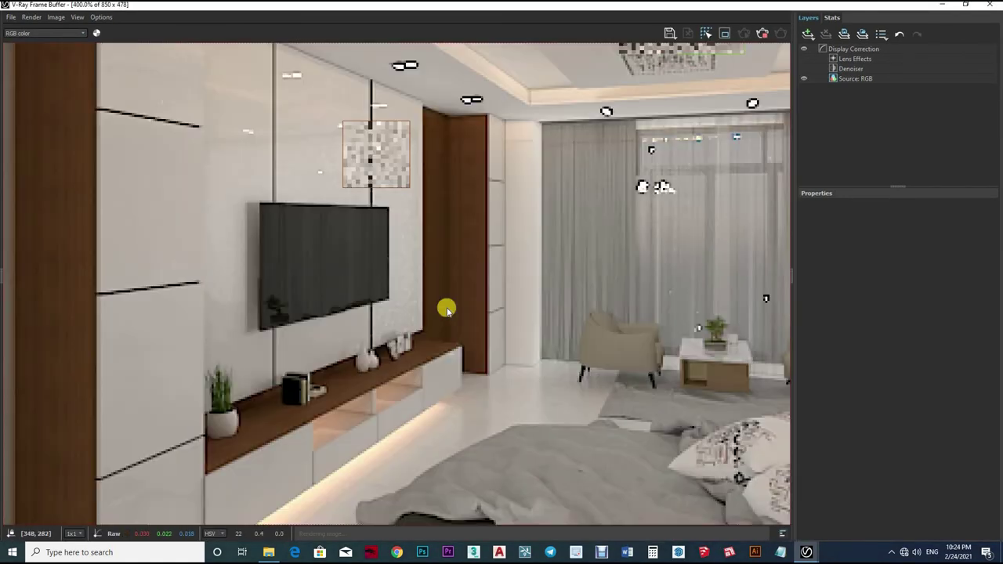
pyautogui.scroll(-1, 470, 306)
pyautogui.scroll(-1, 543, 309)
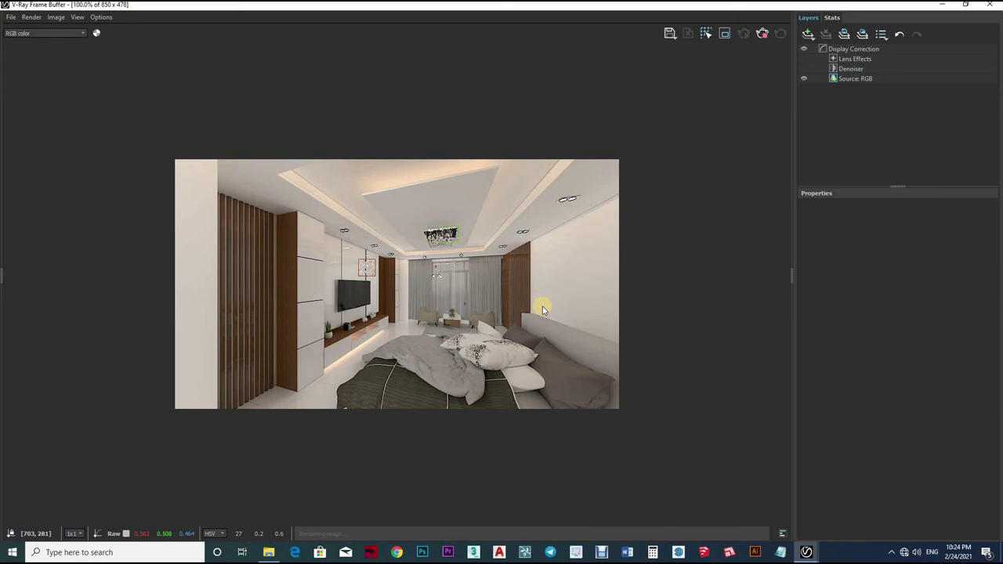
pyautogui.scroll(2, 536, 300)
pyautogui.scroll(-2, 424, 332)
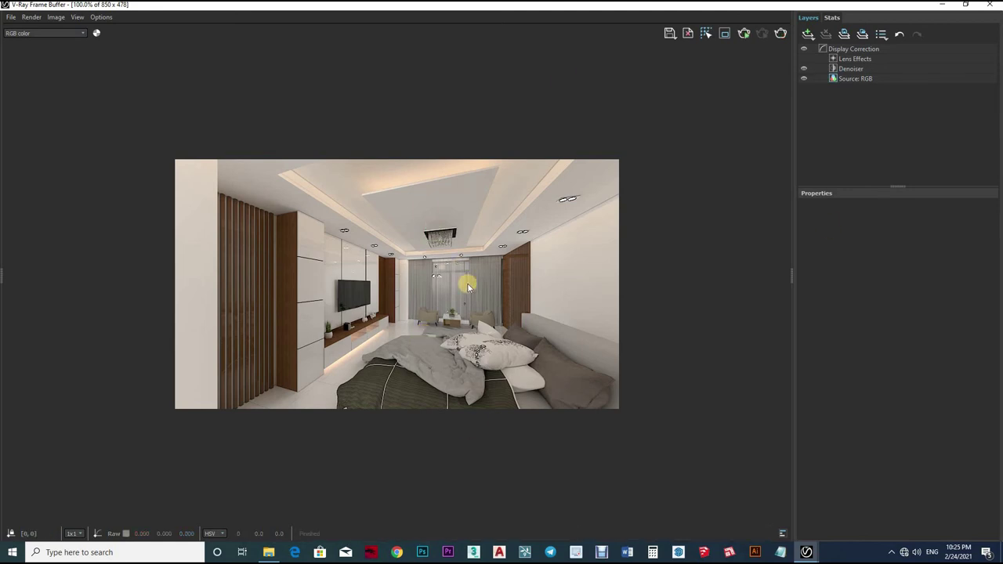
pyautogui.scroll(2, 425, 333)
# Save the render as PNG '1' in a new 'pic' folder inside Desktop > V-RAY 5 > 7.
pyautogui.scroll(-2, 524, 353)
pyautogui.hotkey('ctrl', 's')
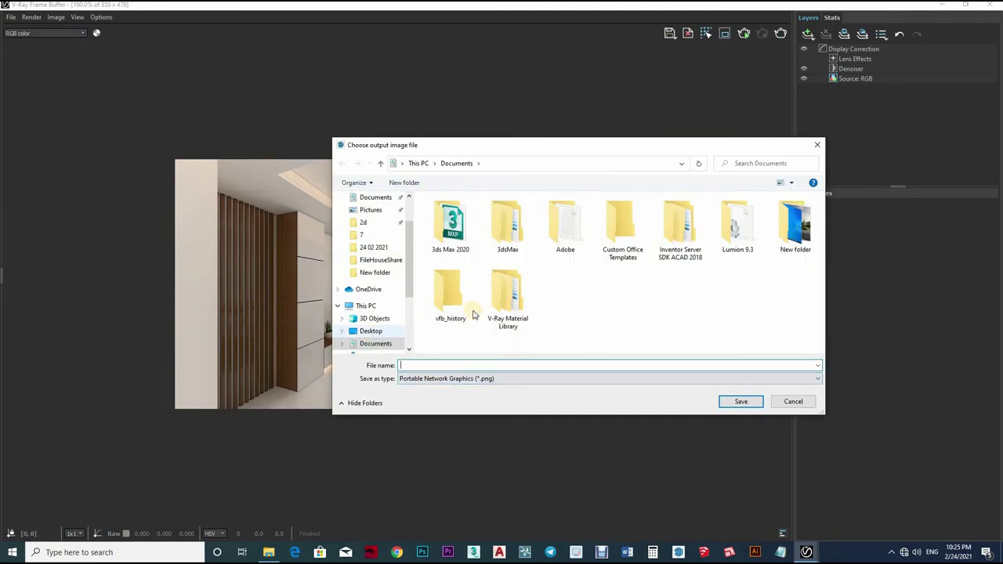
pyautogui.click(371, 330)
pyautogui.doubleClick(509, 291)
pyautogui.rightClick(511, 255)
pyautogui.press('Escape')
pyautogui.rightClick(548, 378)
pyautogui.click(666, 423)
pyautogui.write('pic')
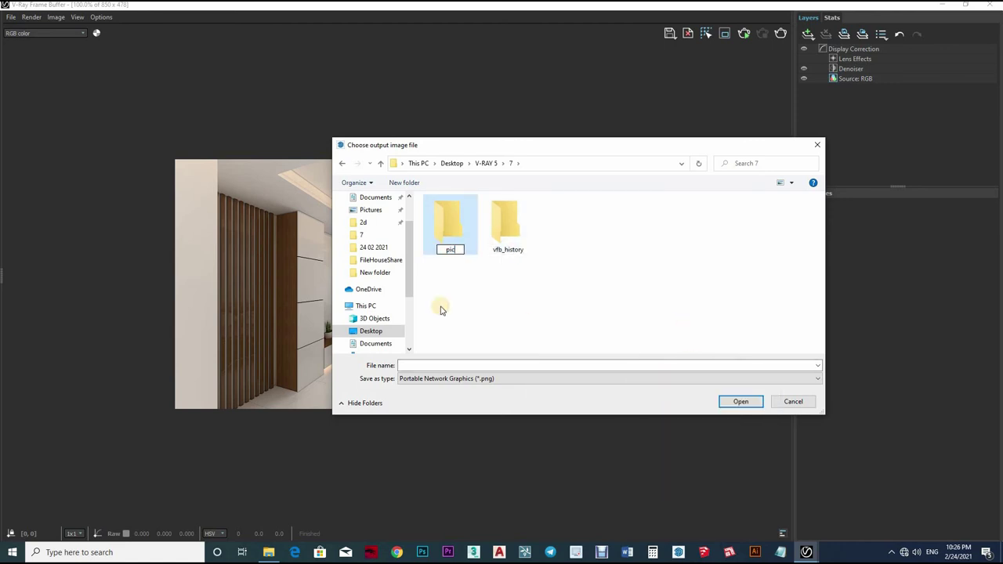
pyautogui.press('Return')
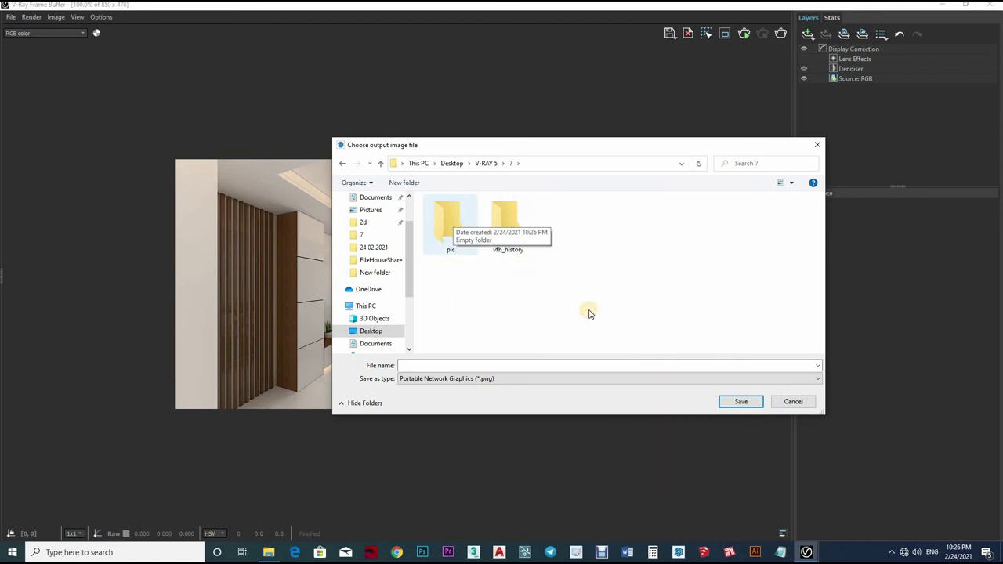
pyautogui.press('Return')
pyautogui.click(530, 368)
pyautogui.write('1')
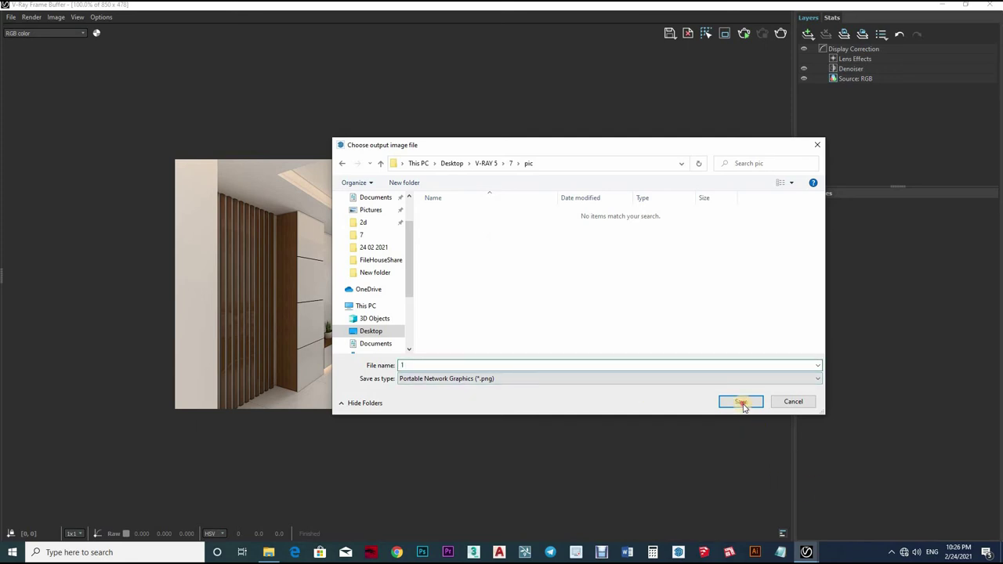
pyautogui.press('Return')
# Add an Exposure layer and set the exposure to 1.275.
pyautogui.click(807, 34)
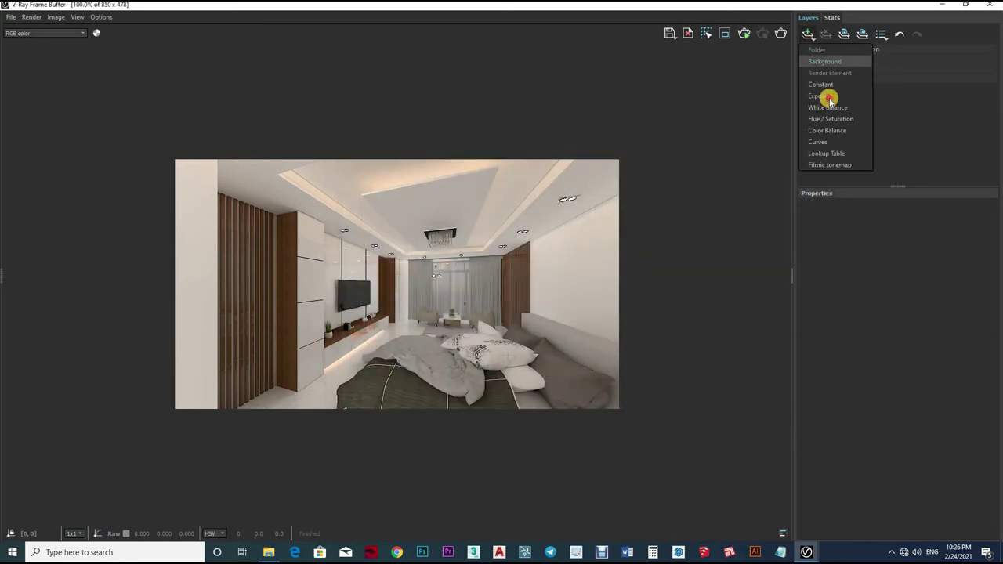
pyautogui.click(826, 97)
pyautogui.moveTo(899, 270)
pyautogui.mouseDown()
pyautogui.moveTo(831, 272)
pyautogui.moveTo(901, 257)
pyautogui.mouseUp()
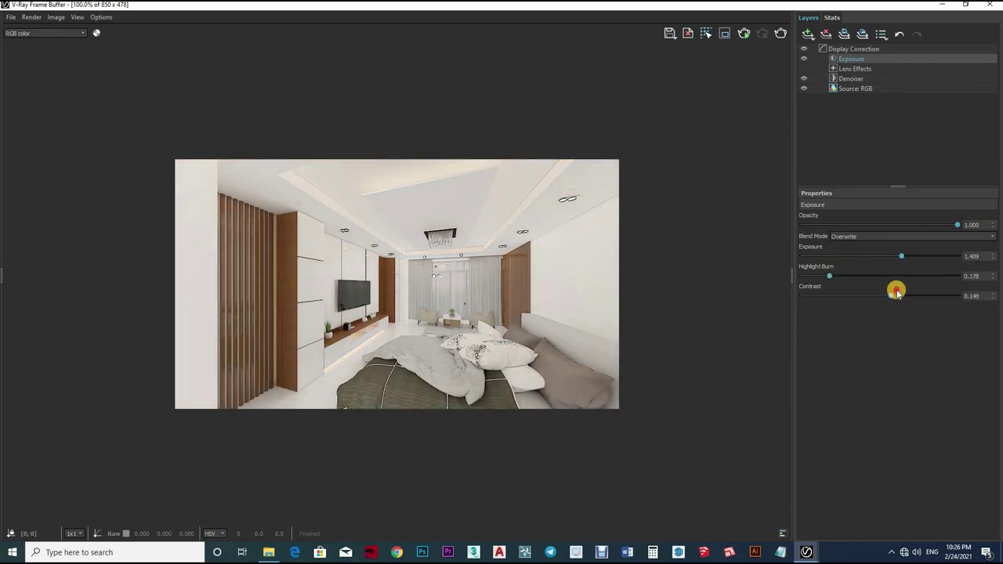
pyautogui.moveTo(903, 257); pyautogui.dragTo(896, 256)
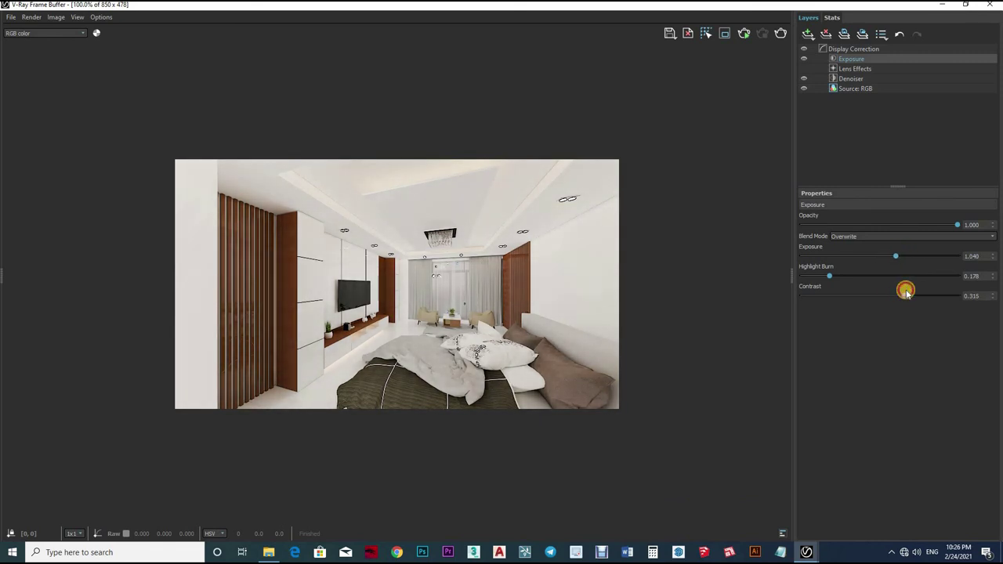
pyautogui.moveTo(900, 258); pyautogui.dragTo(900, 256)
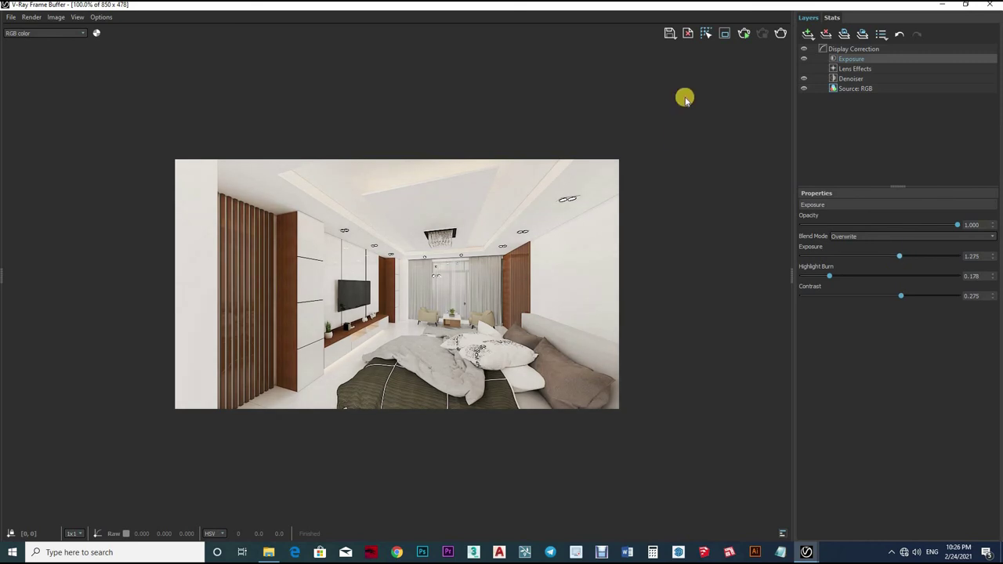
# Add a Curves layer for a contrast boost, then save the image as PNG '2'.
pyautogui.click(808, 34)
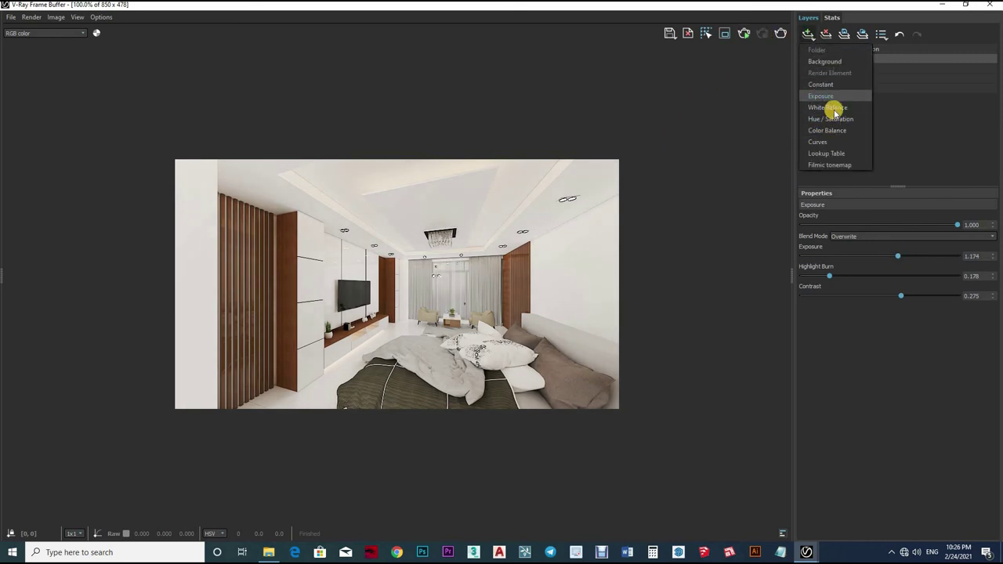
pyautogui.click(818, 142)
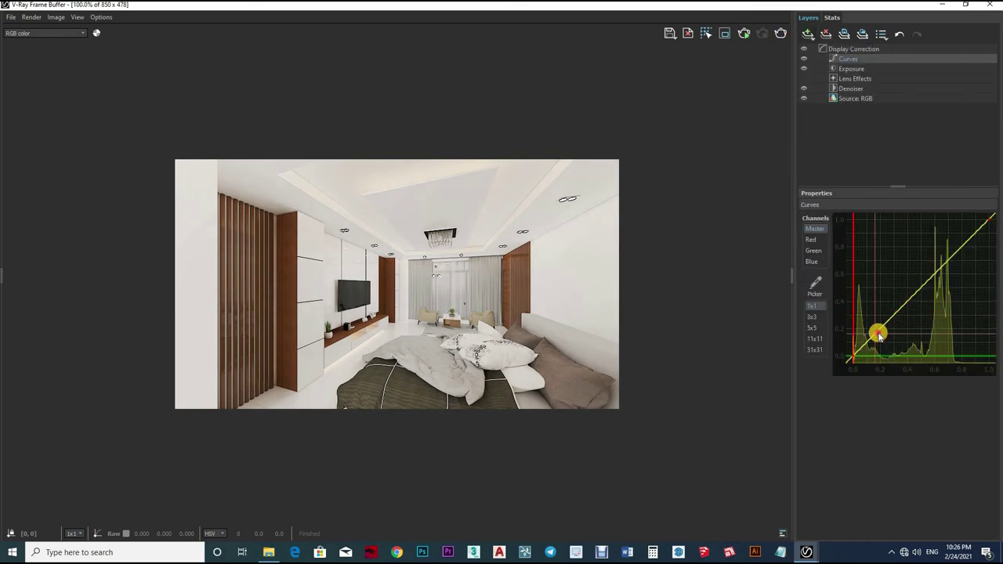
pyautogui.click(874, 322)
pyautogui.moveTo(874, 322)
pyautogui.mouseDown()
pyautogui.moveTo(880, 250)
pyautogui.moveTo(945, 242)
pyautogui.moveTo(958, 266)
pyautogui.mouseUp()
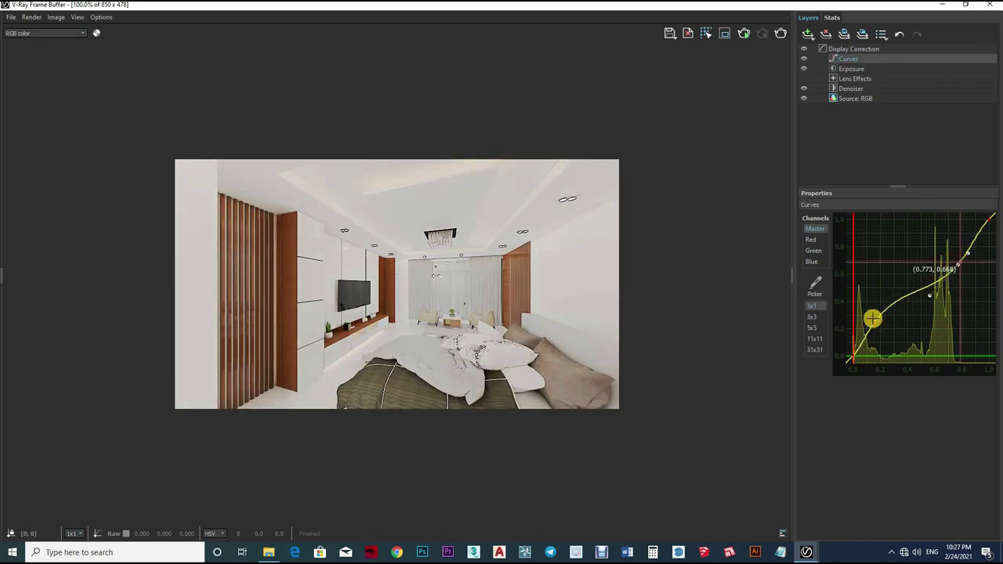
pyautogui.moveTo(873, 320); pyautogui.dragTo(885, 317)
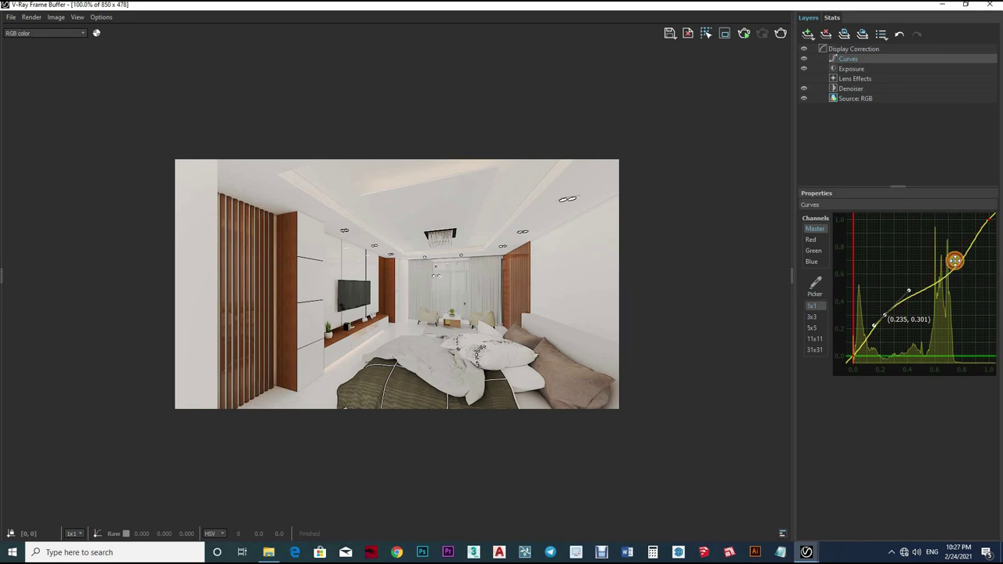
pyautogui.moveTo(954, 261)
pyautogui.mouseDown()
pyautogui.moveTo(949, 252)
pyautogui.moveTo(948, 265)
pyautogui.mouseUp()
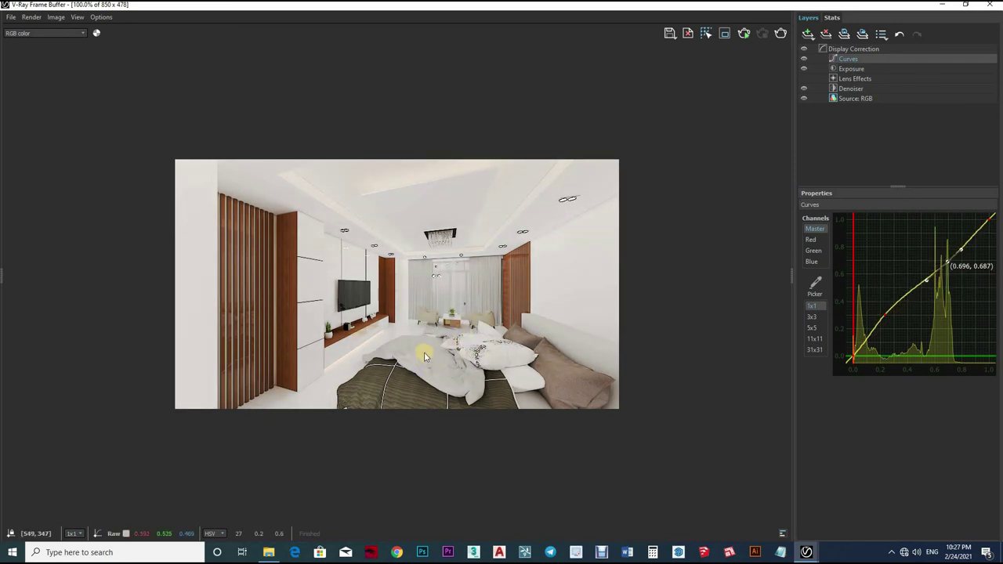
pyautogui.scroll(2, 407, 345)
pyautogui.scroll(-2, 530, 362)
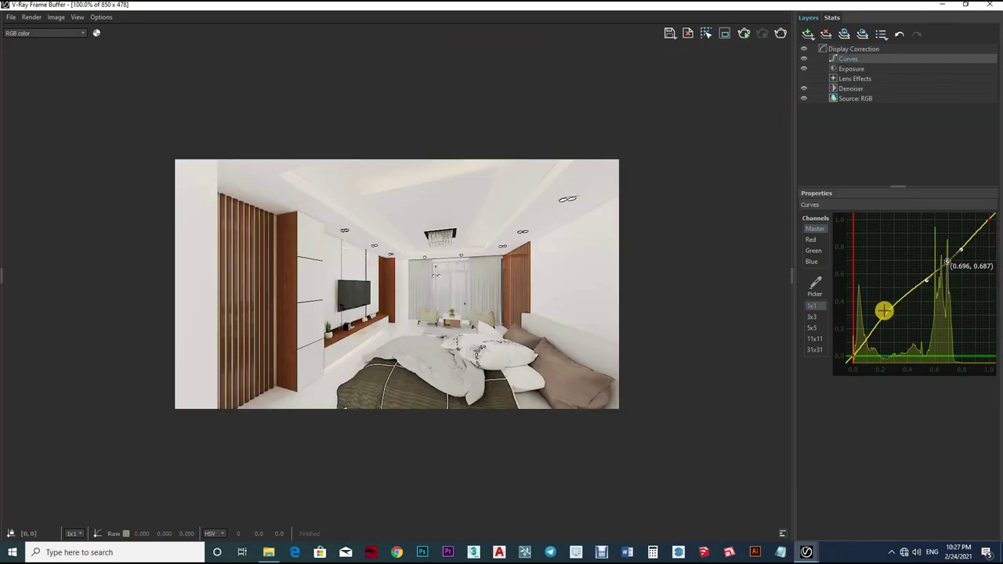
pyautogui.moveTo(946, 261); pyautogui.dragTo(952, 262)
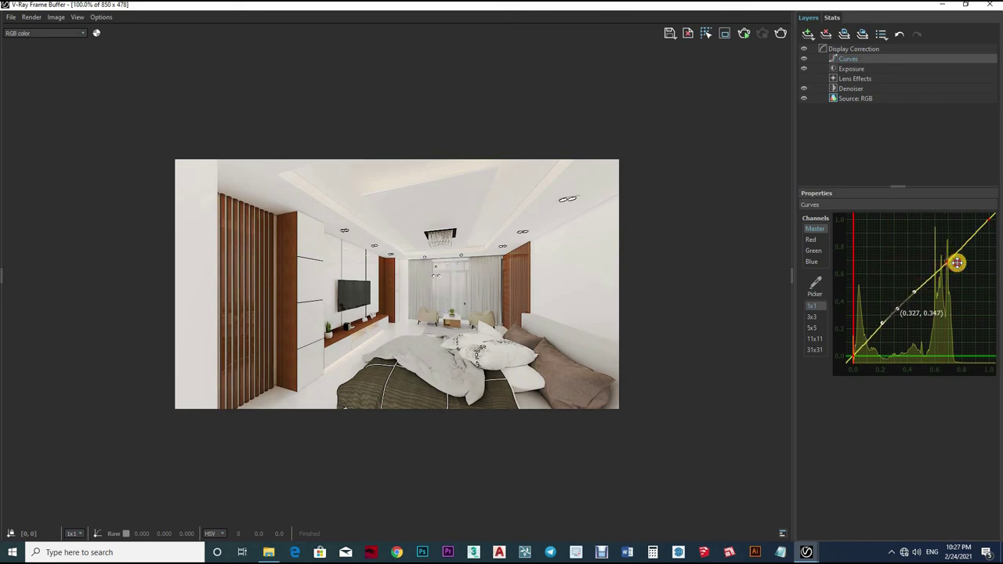
pyautogui.moveTo(897, 310); pyautogui.dragTo(907, 321)
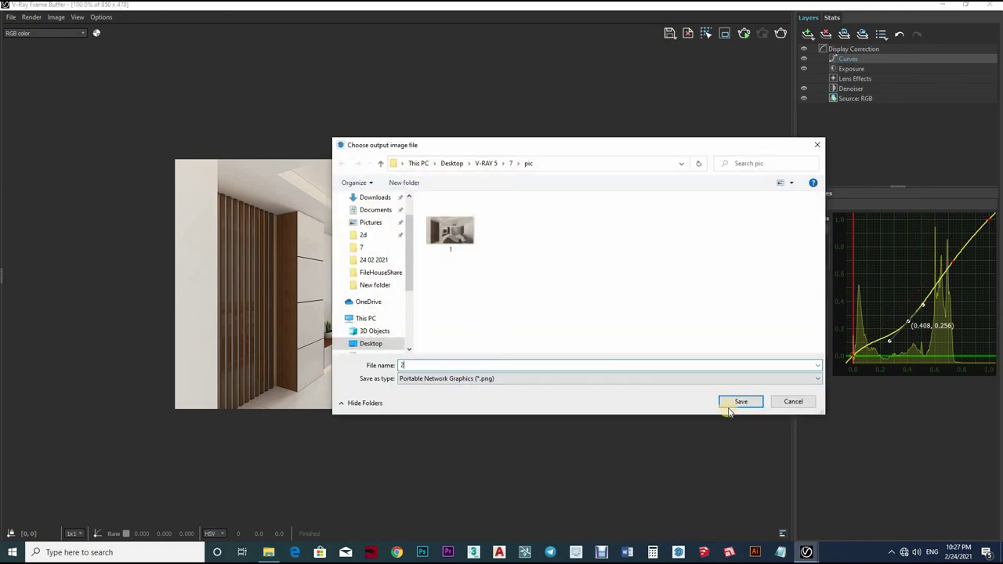
pyautogui.press('Return')
pyautogui.click(991, 5)
pyautogui.click(991, 5)
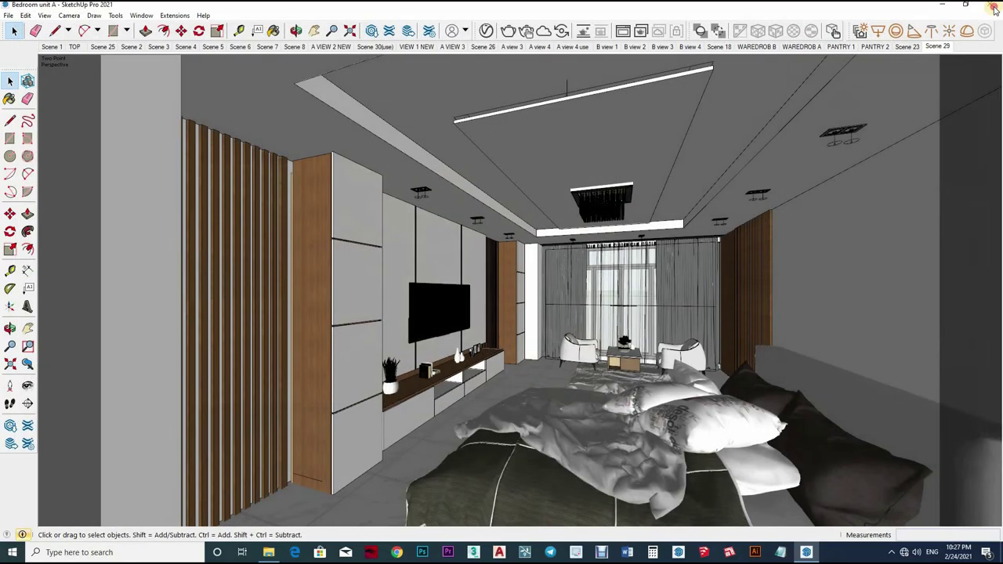
# Exit SketchUp and open NTTANG2-16102020.skp from Desktop > V-RAY 5 > 6.
pyautogui.press('Return')
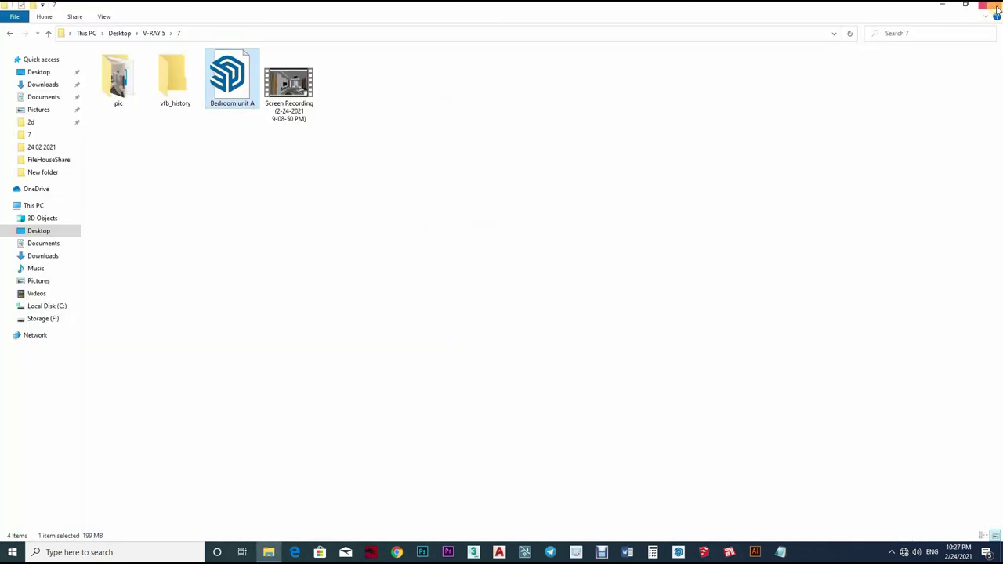
pyautogui.hotkey('alt', 'Up')
pyautogui.hotkey('alt', 'Up')
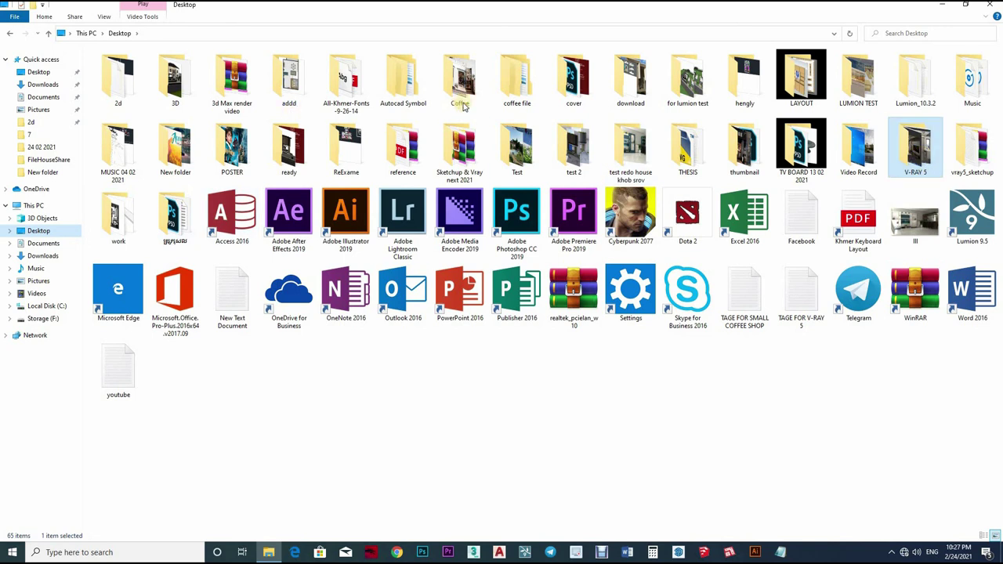
pyautogui.press('Return')
pyautogui.doubleClick(346, 79)
pyautogui.click(171, 78)
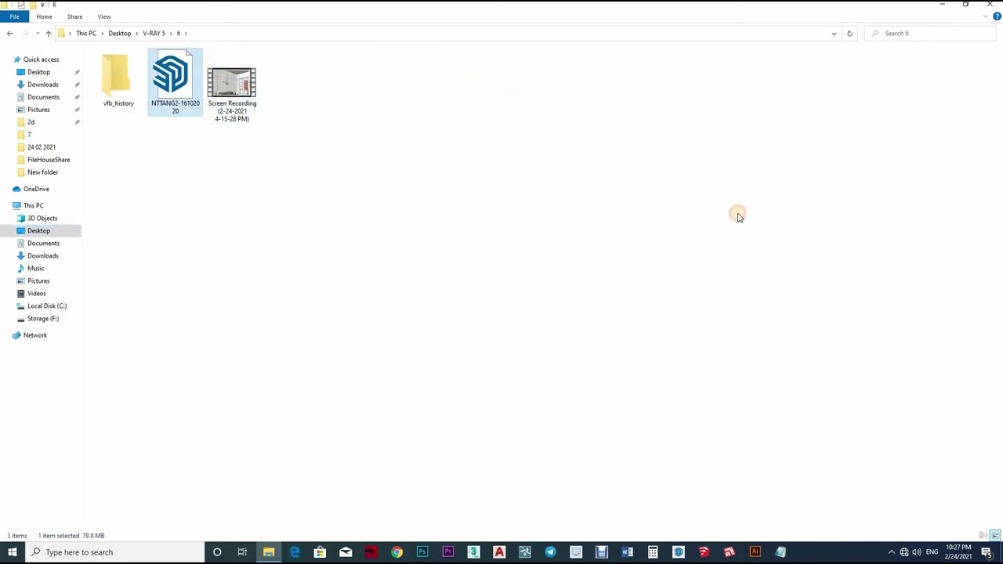
pyautogui.hotkey('shift', 'F10')
pyautogui.press('Return')
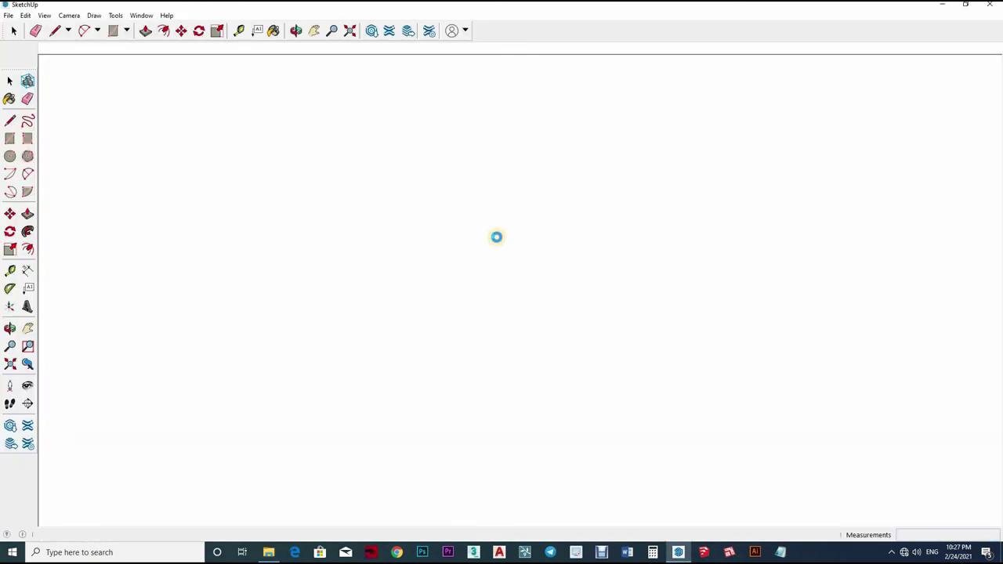